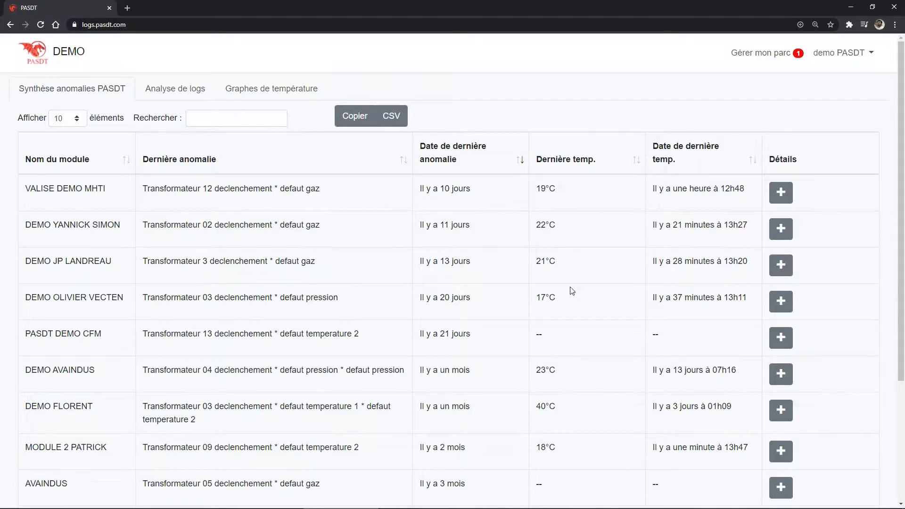
Locate module 1850-00084 on the map, zoomed out to the Nantes area, then switch to Analyse de logs
click(788, 236)
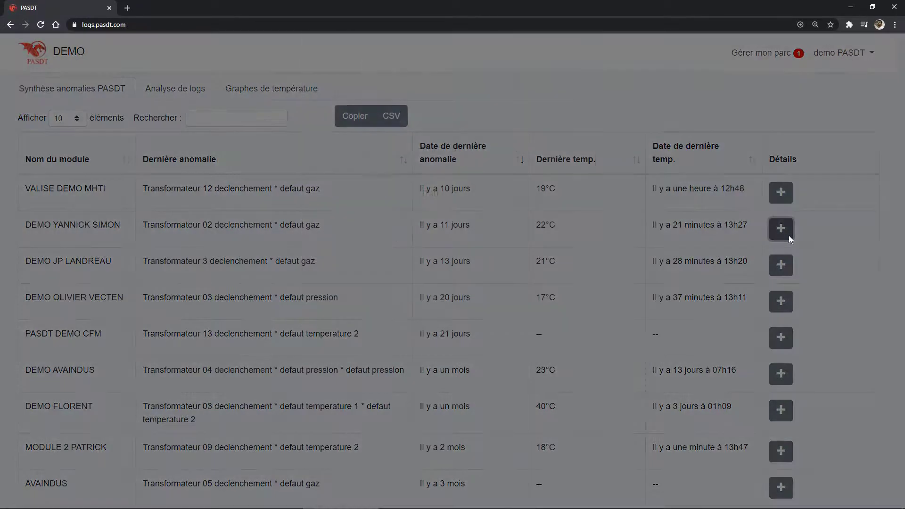
click(368, 106)
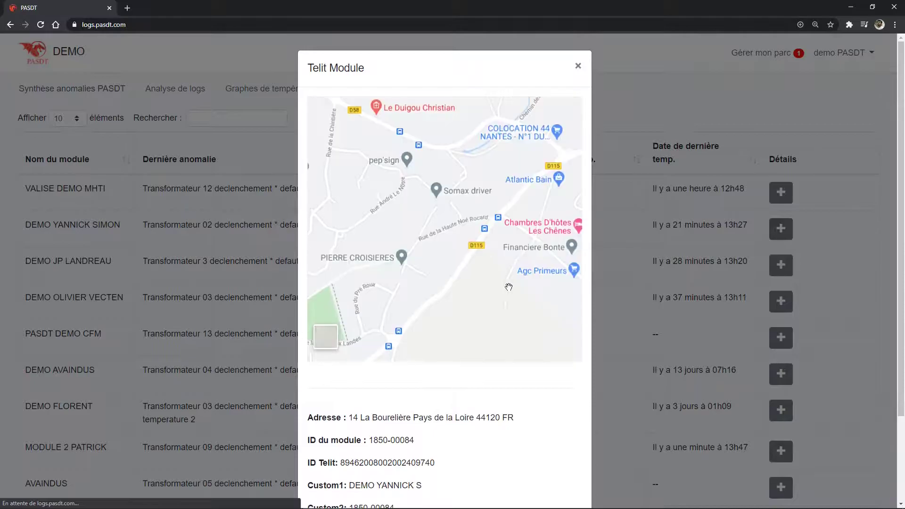
click(564, 337)
click(565, 338)
click(565, 337)
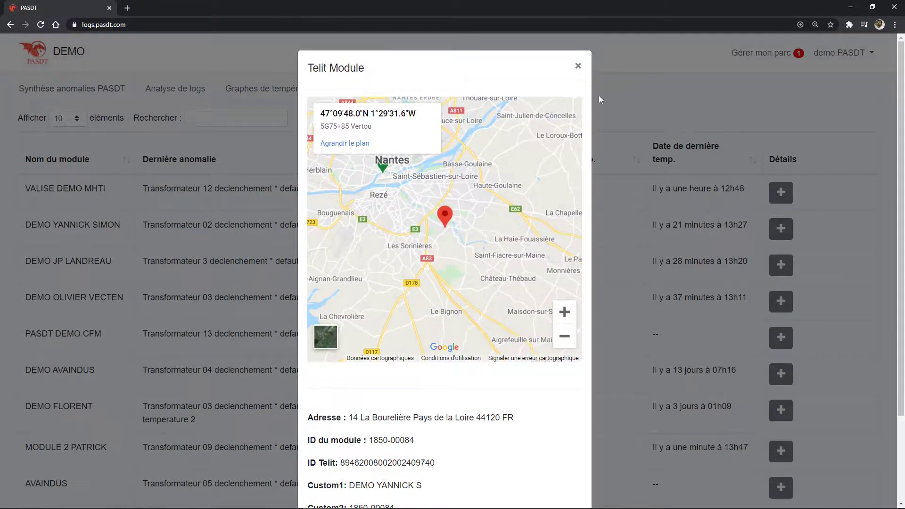
click(579, 66)
click(175, 90)
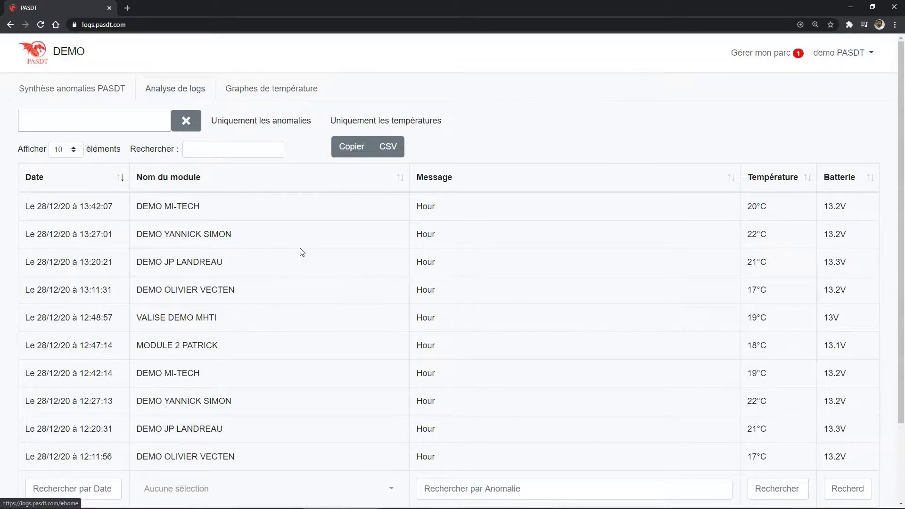
Filter the logs to module 1850-00084's temperature readings, sorted hottest first
click(345, 493)
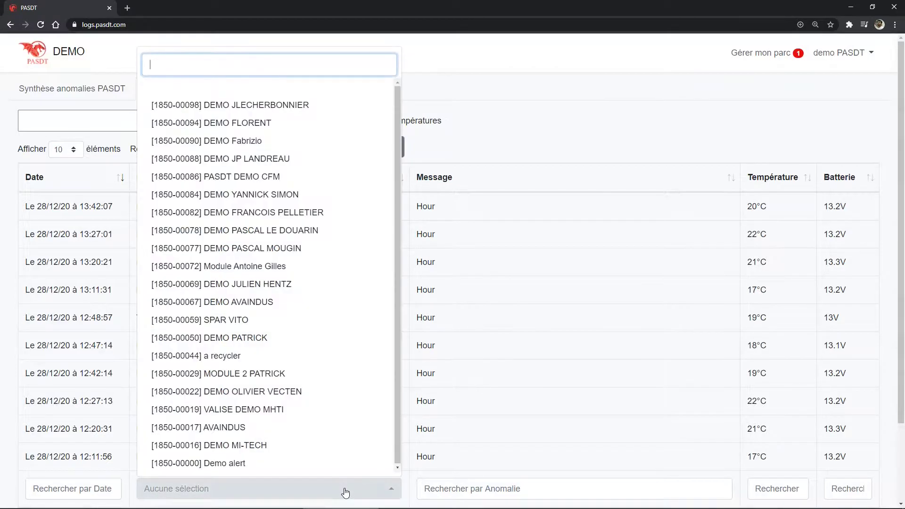
text(yann)
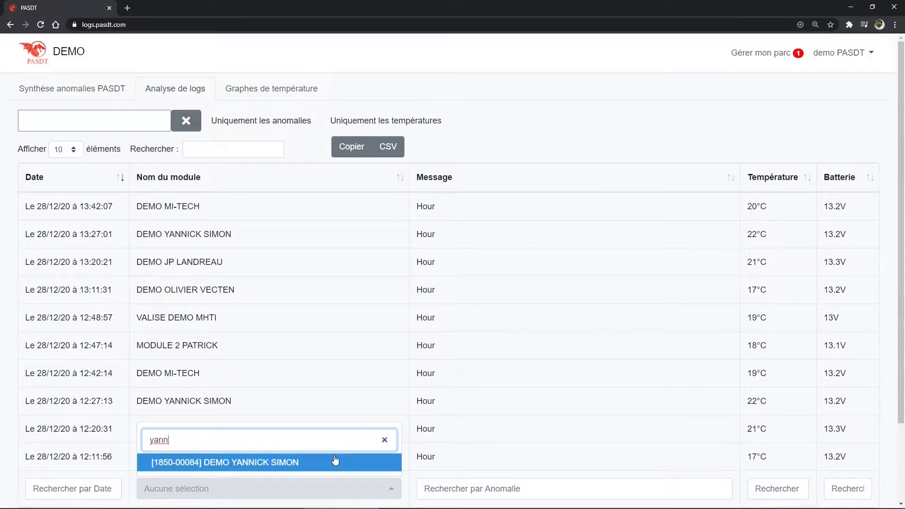
click(335, 461)
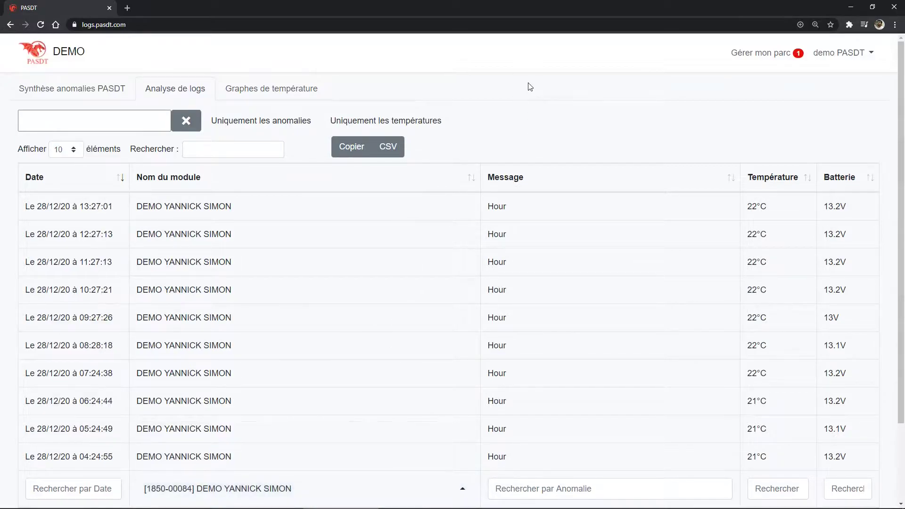
click(432, 123)
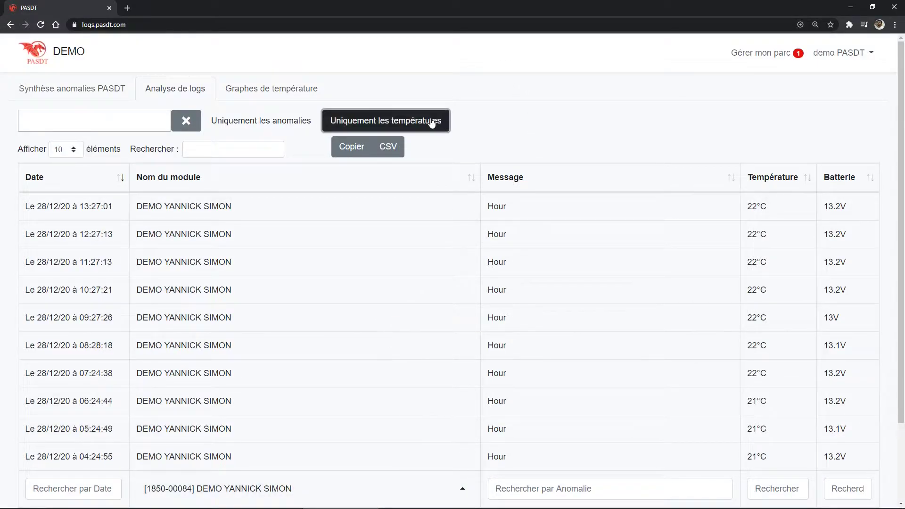
click(803, 184)
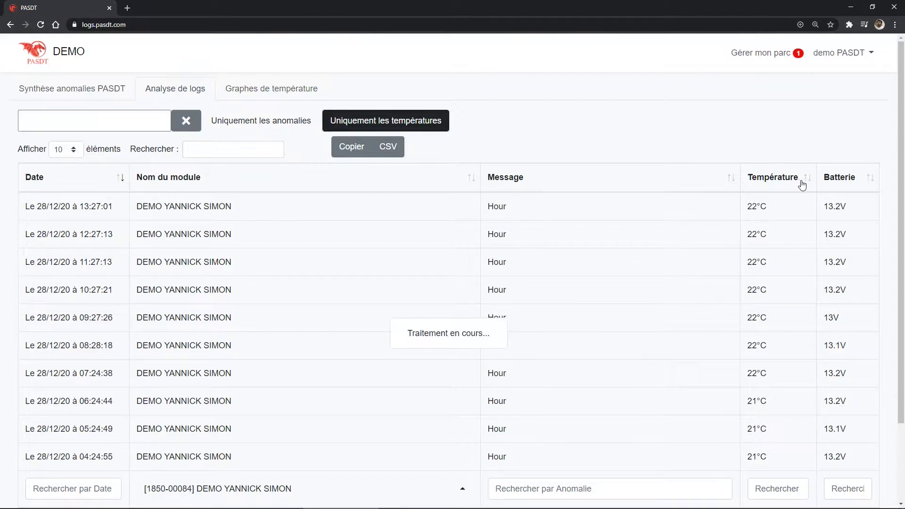
click(803, 184)
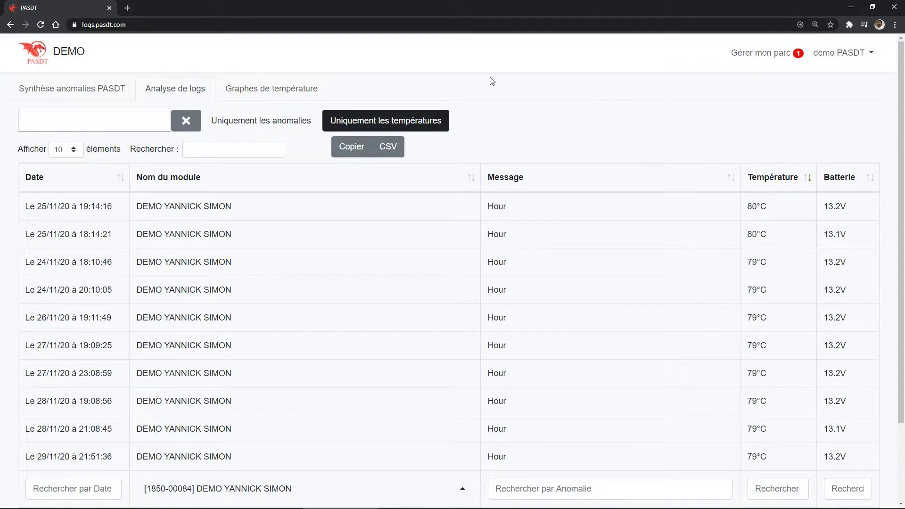
Limit the logs to the date range 11 November to 21 December 2020
click(112, 126)
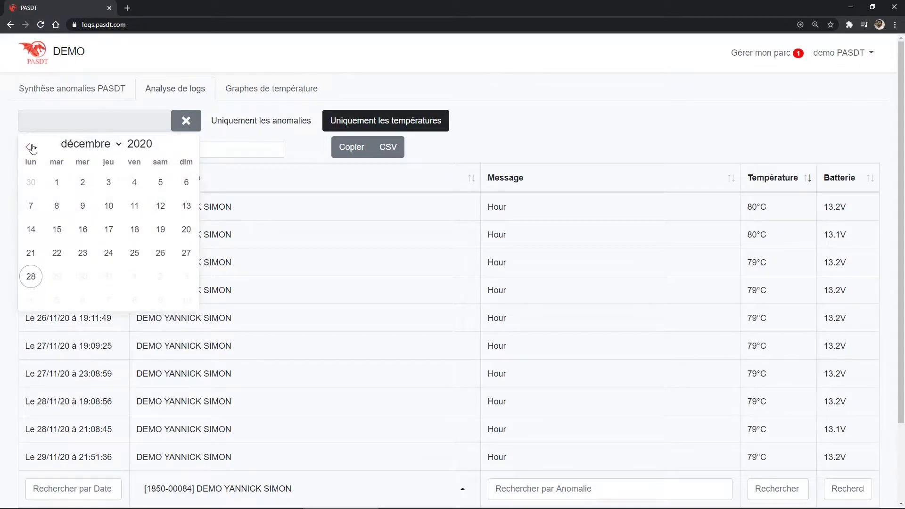
click(28, 147)
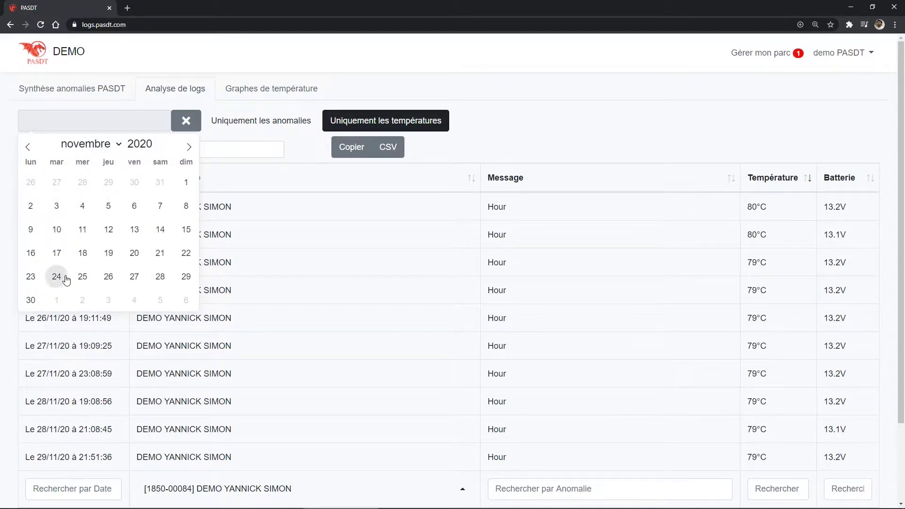
click(83, 232)
click(188, 147)
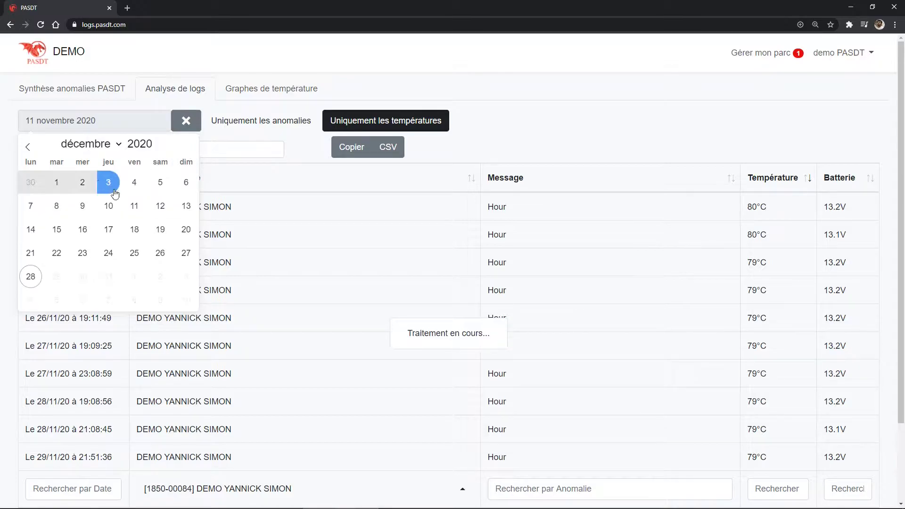
click(31, 251)
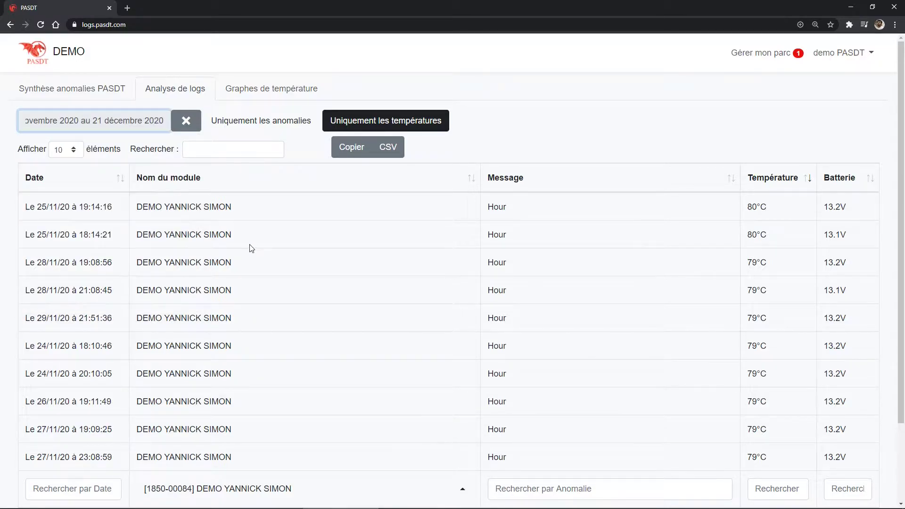
Show only anomaly entries whose message matches 'gaz'
click(309, 127)
click(519, 493)
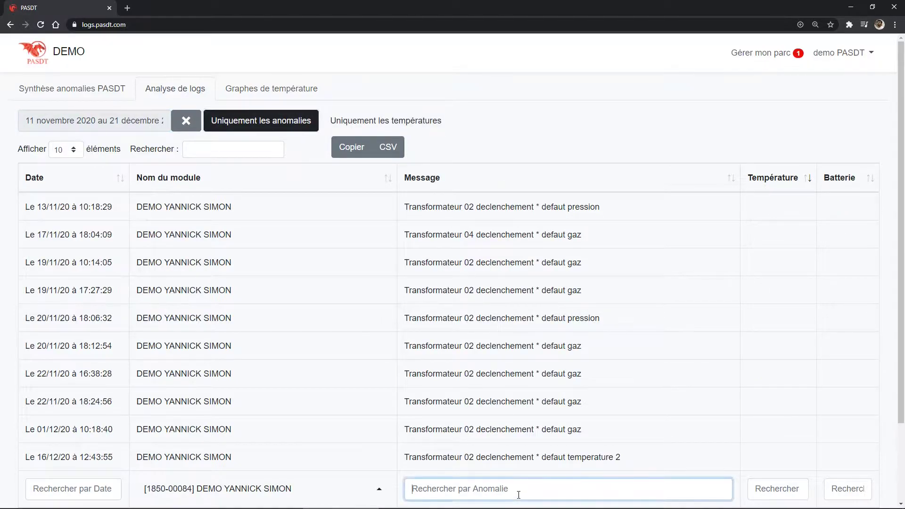
text(gaz)
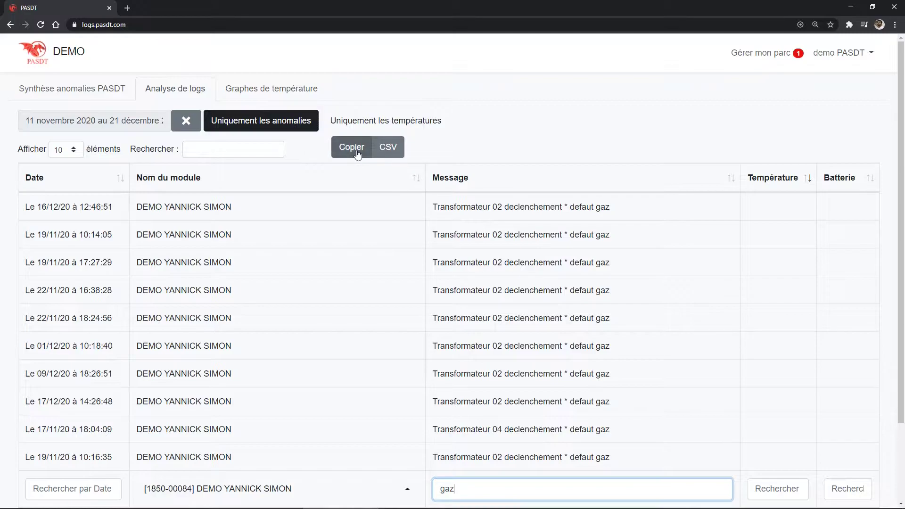
scroll(358, 154, down, 2)
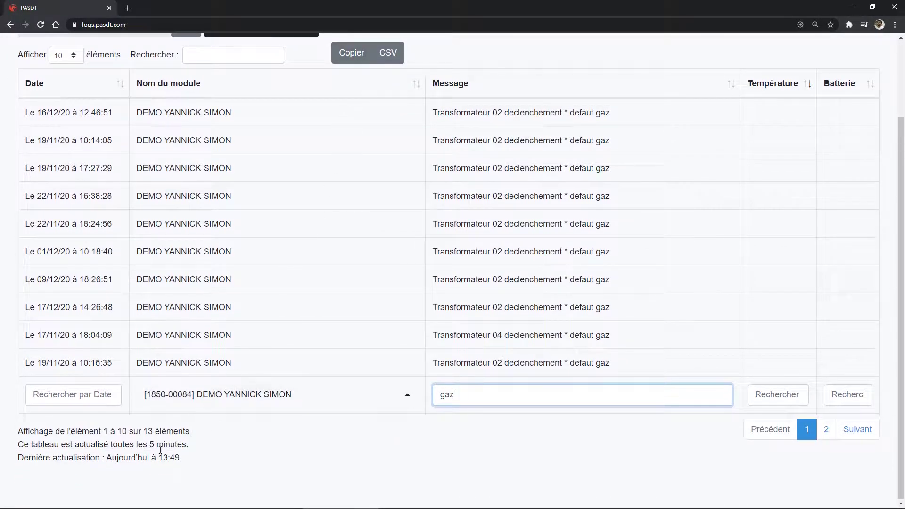
Export the filtered gas-fault logs as PASDT.csv
click(352, 54)
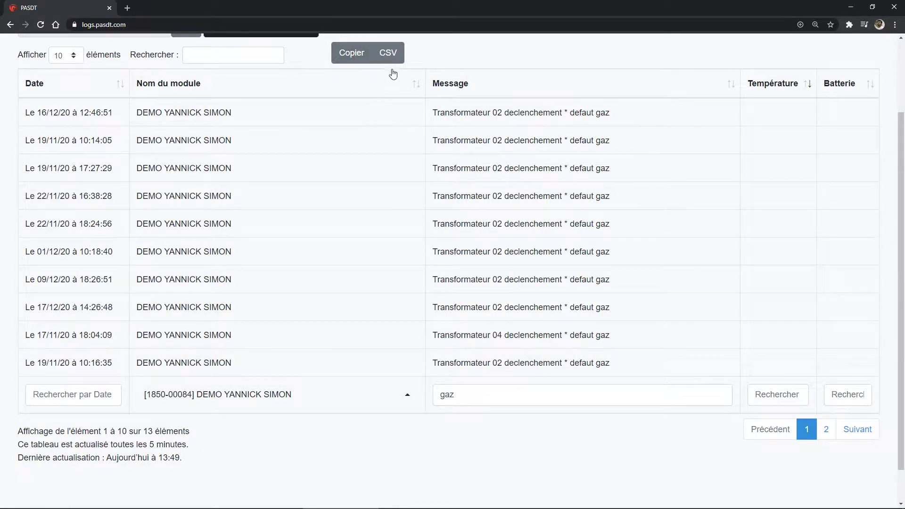
click(394, 53)
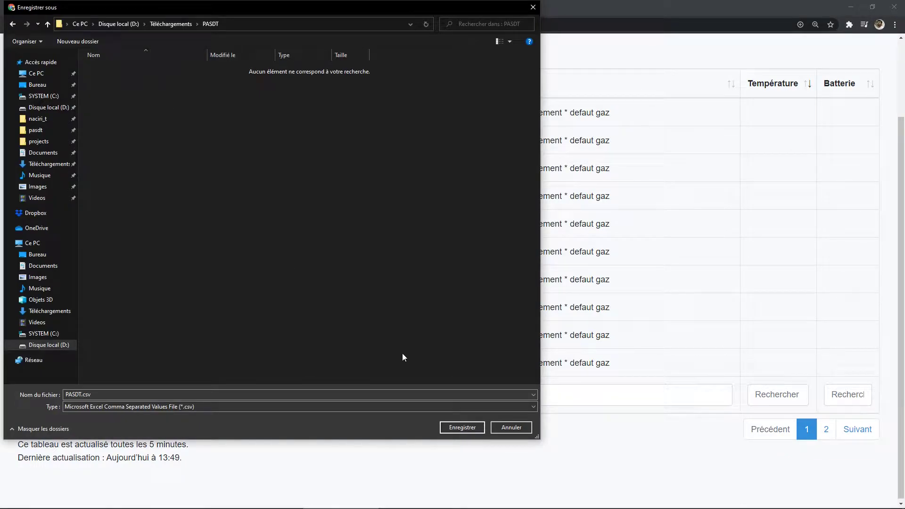
click(461, 428)
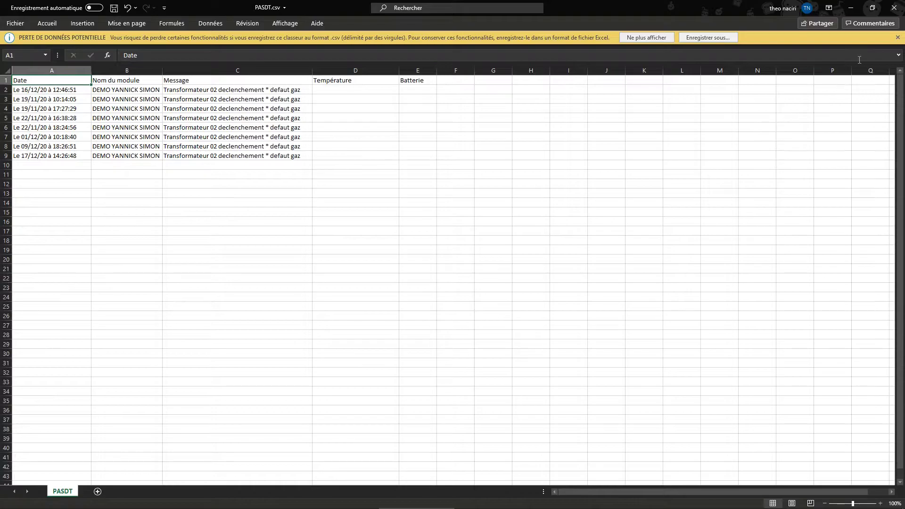
Close PASDT.csv in Excel after reviewing its eight Transformateur gas-fault rows
click(895, 10)
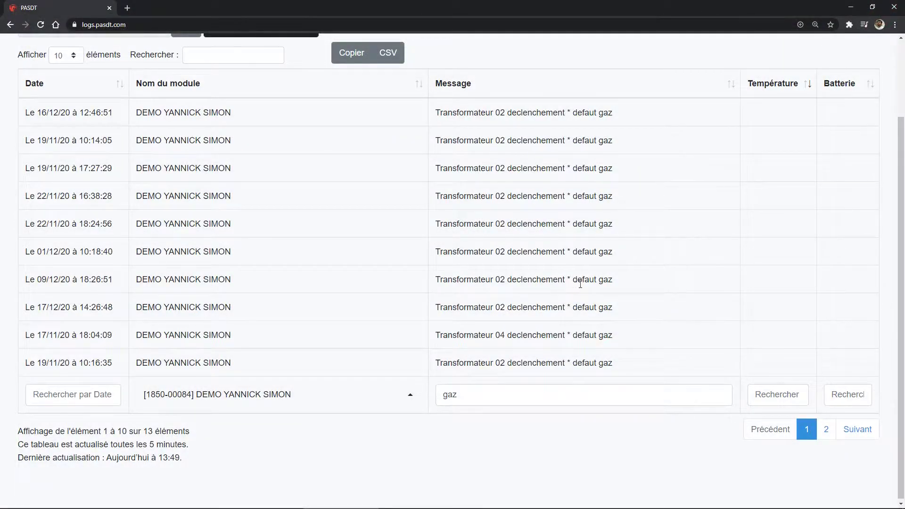
Chart module 1850-00084's temperatures in the Graphes de température view
scroll(302, 110, up, 1)
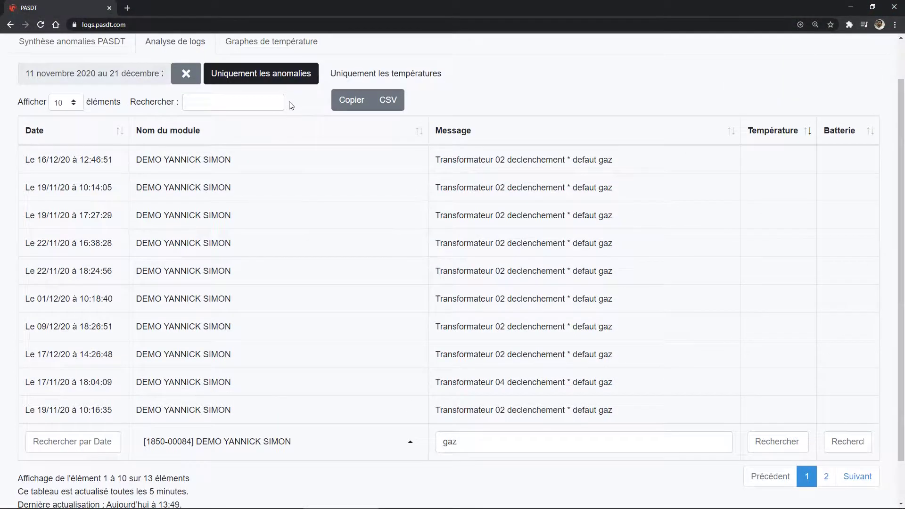
scroll(291, 106, up, 1)
click(283, 97)
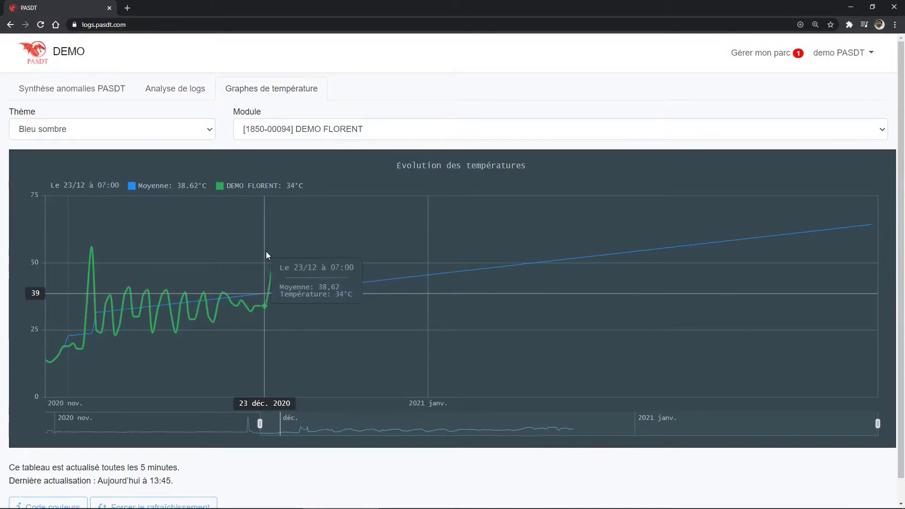
click(316, 134)
click(328, 167)
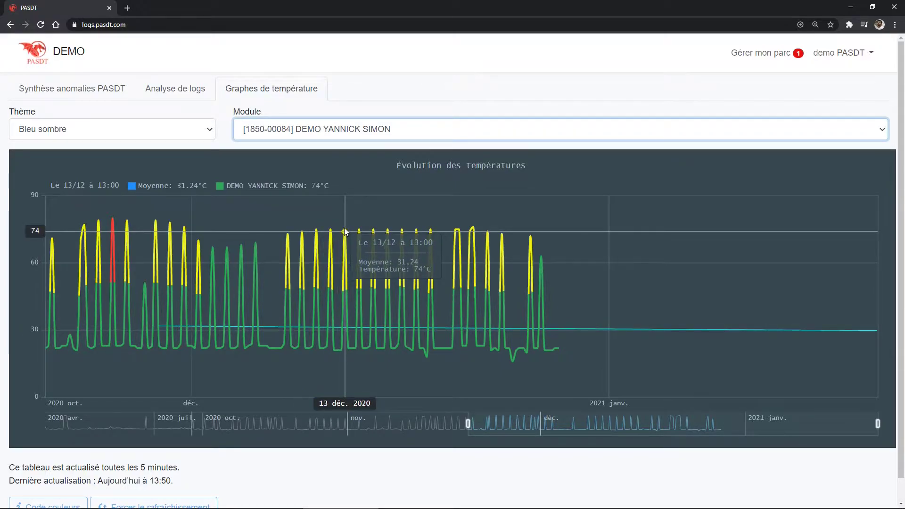
View the Code couleurs legend for the graph, then close it
scroll(264, 283, down, 1)
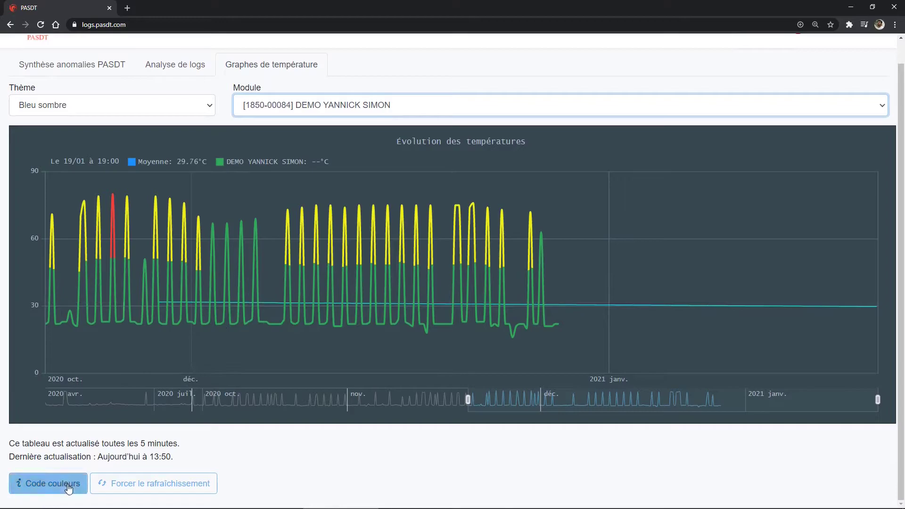
click(67, 485)
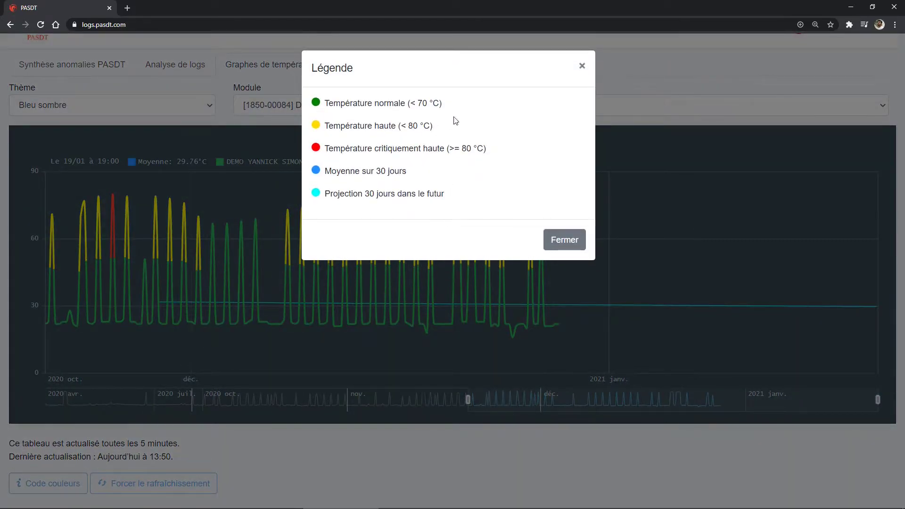
click(578, 241)
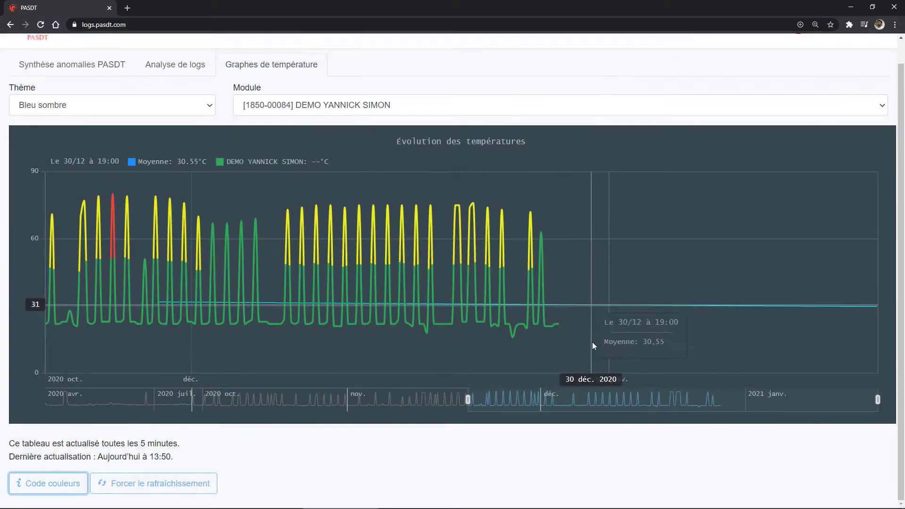
Zoom the temperature graph's date range into December 18–24
drag(880, 401, 692, 401)
drag(473, 400, 653, 396)
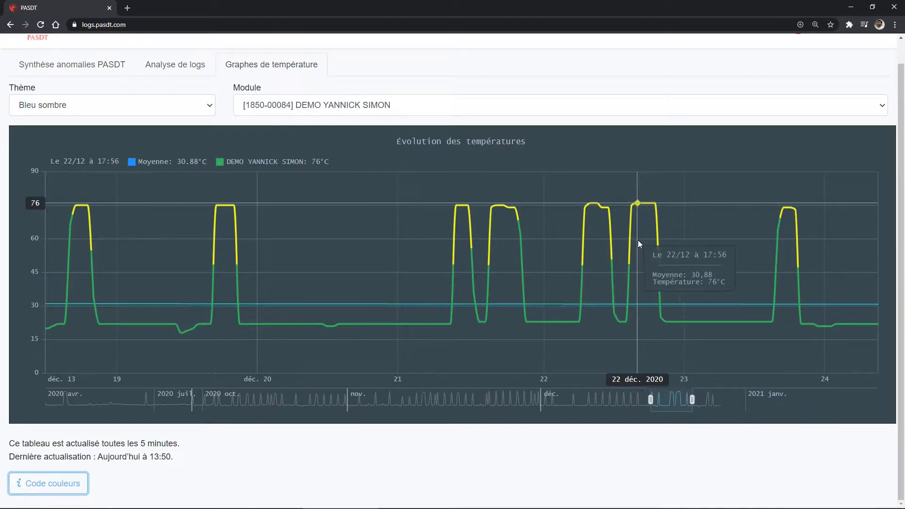
scroll(638, 239, up, 1)
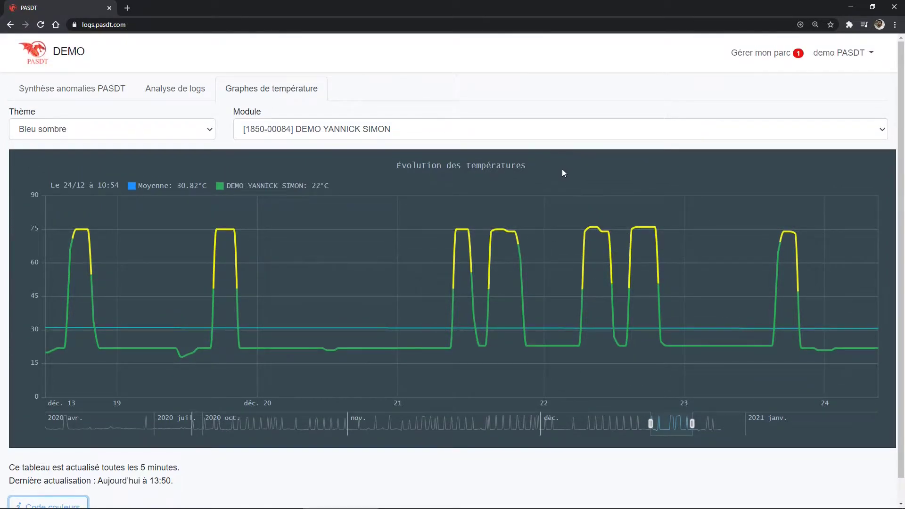
scroll(637, 239, down, 1)
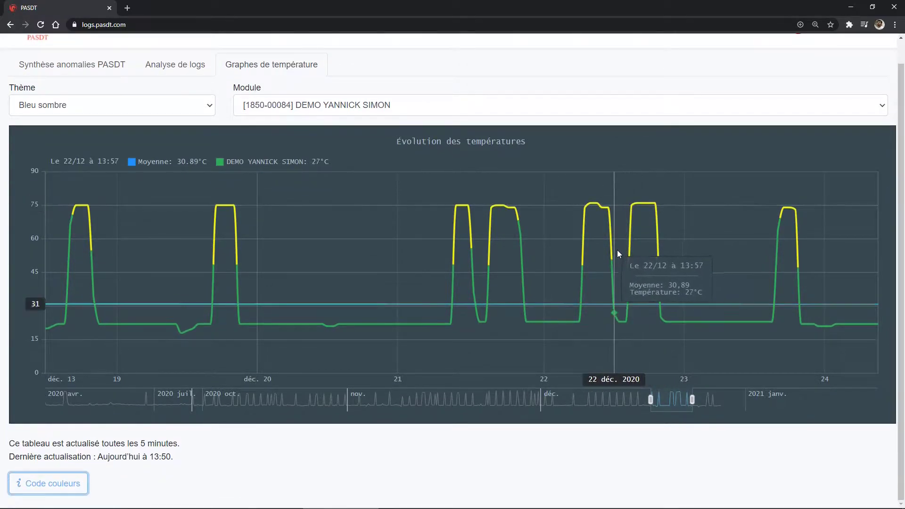
Widen the graph back to the full date range and reopen the colour legend
drag(653, 399, 471, 400)
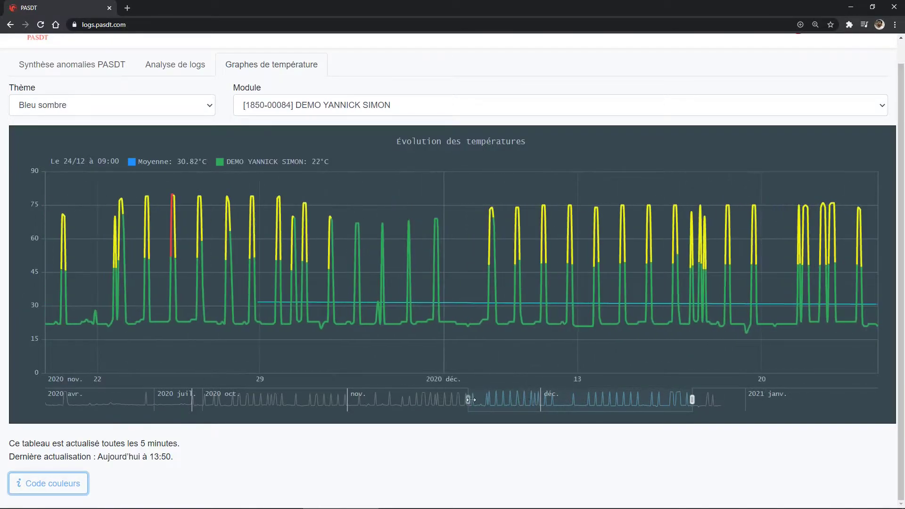
drag(692, 399, 885, 401)
key(Return)
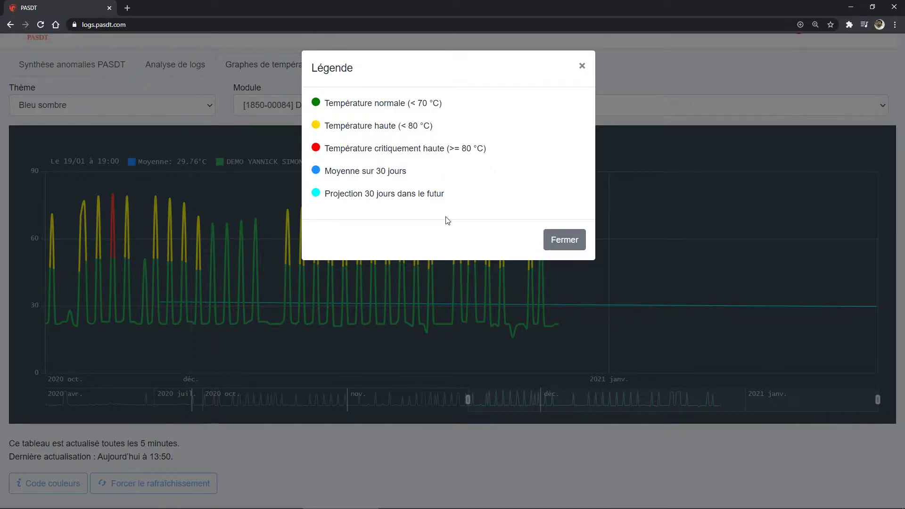
Dismiss the Légende dialog and return to the top of the full temperature chart
click(185, 367)
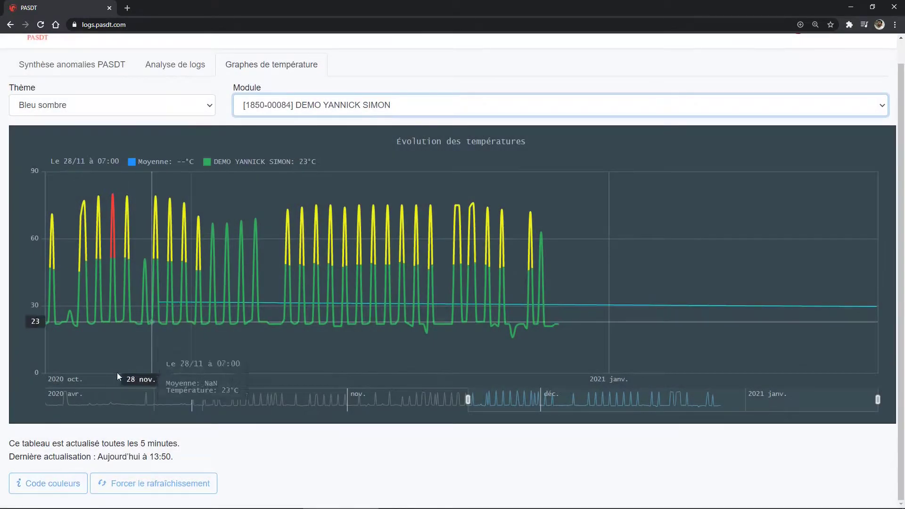
scroll(253, 295, up, 1)
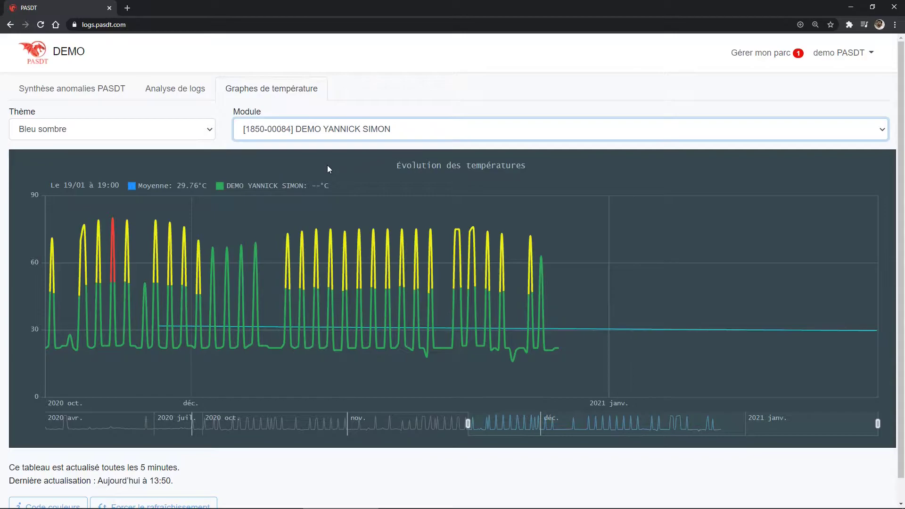
Open the Dernières alertes table via Gérer mon parc and start editing the high-temperature alert's comment
click(741, 54)
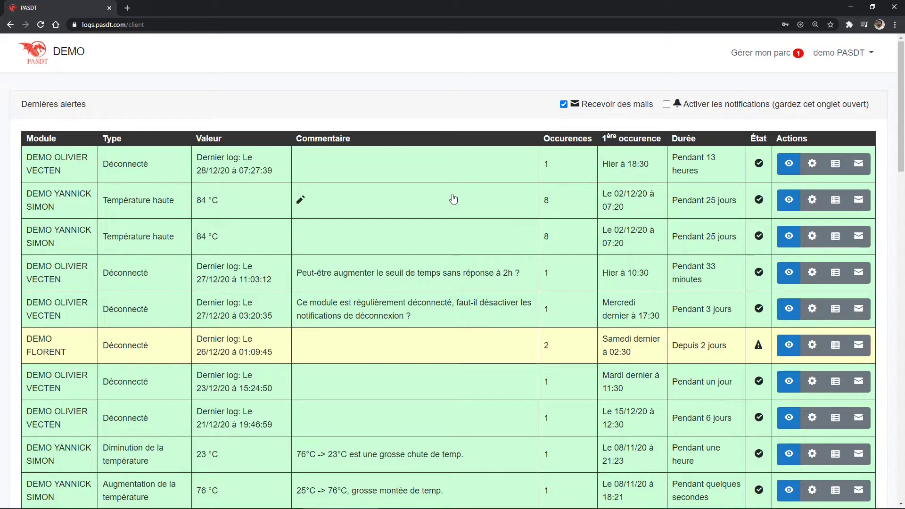
click(434, 204)
Save the comment 'C'est une fausse alerte, c'est un comportement normal.' and mark the duplicate alert seen
click(416, 154)
text(C'est une fausse alerte, c'e)
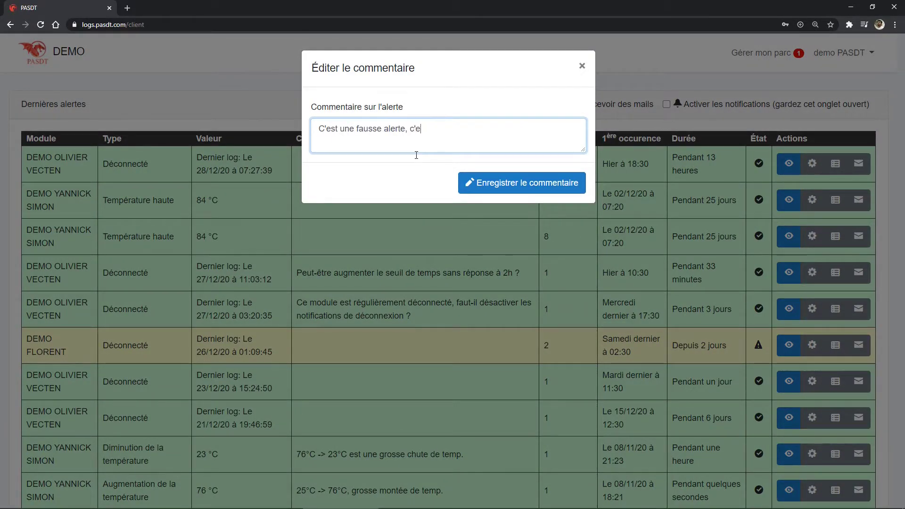
text(st un comportement normal.)
click(526, 189)
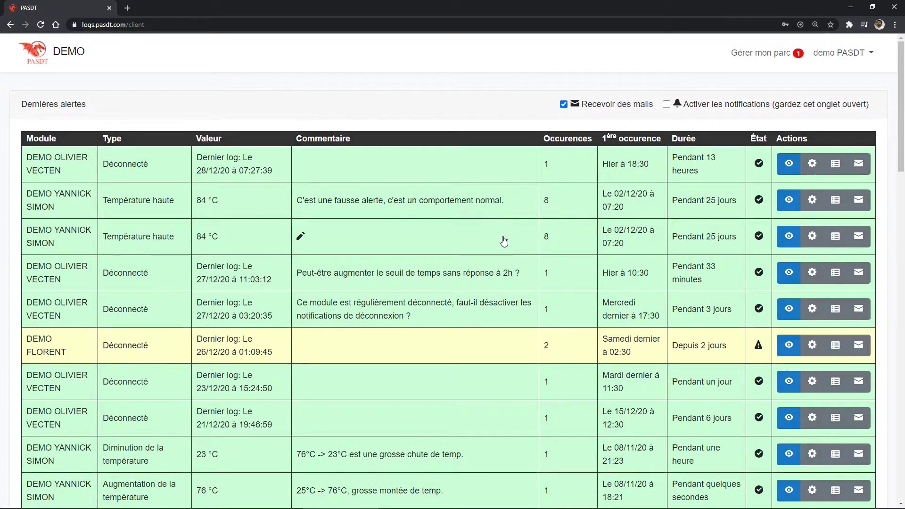
click(792, 237)
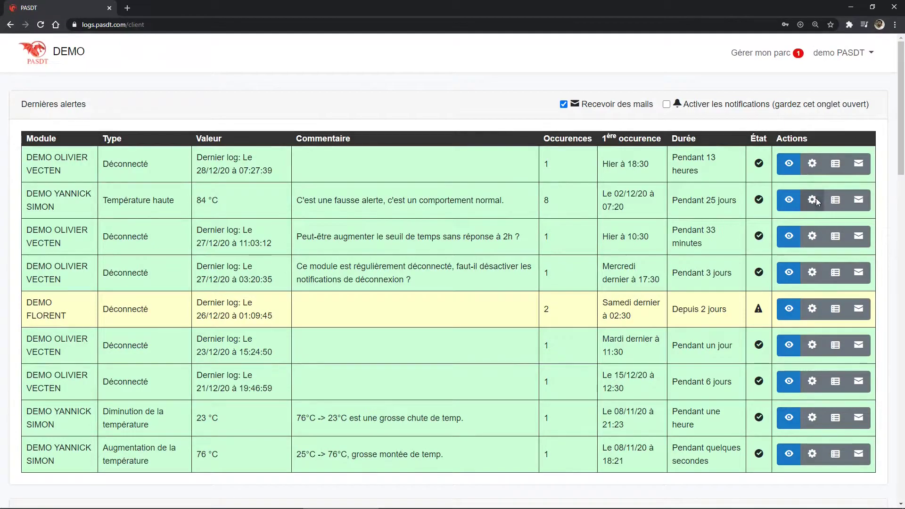
click(818, 201)
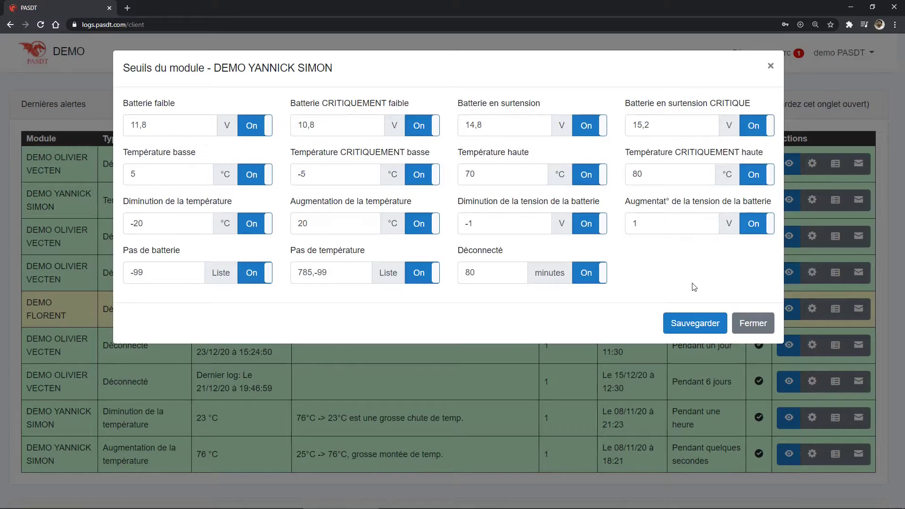
Set high temperature to 90 °C and critically high to 100 °C, turn off rise/drop alerts, and save
click(536, 173)
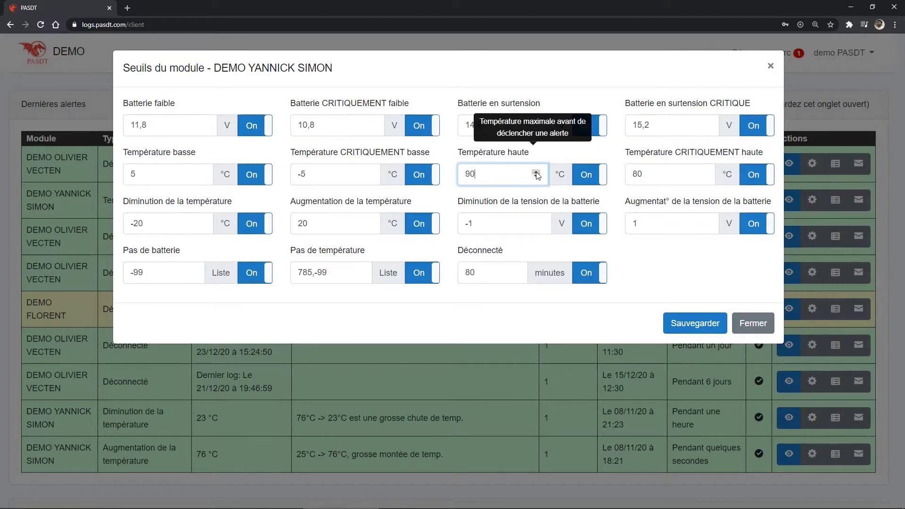
click(704, 173)
click(703, 173)
click(703, 173)
click(703, 173)
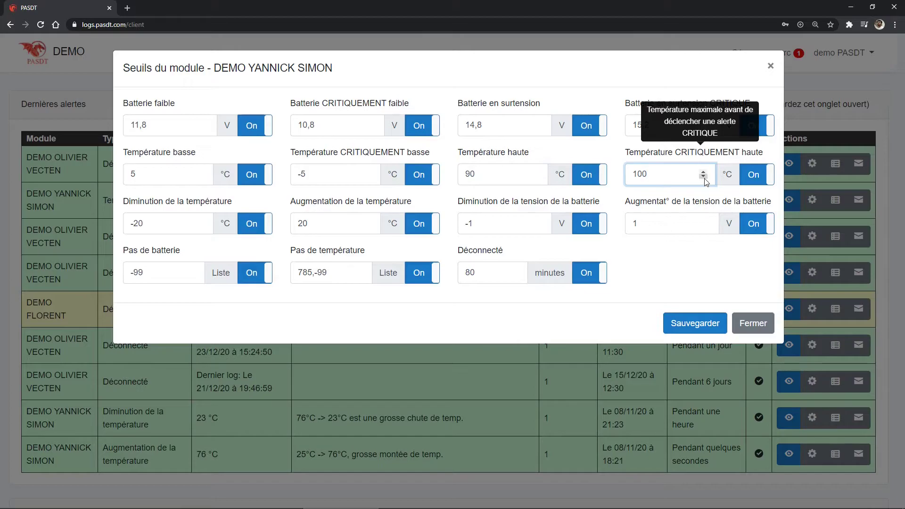
click(256, 229)
click(420, 226)
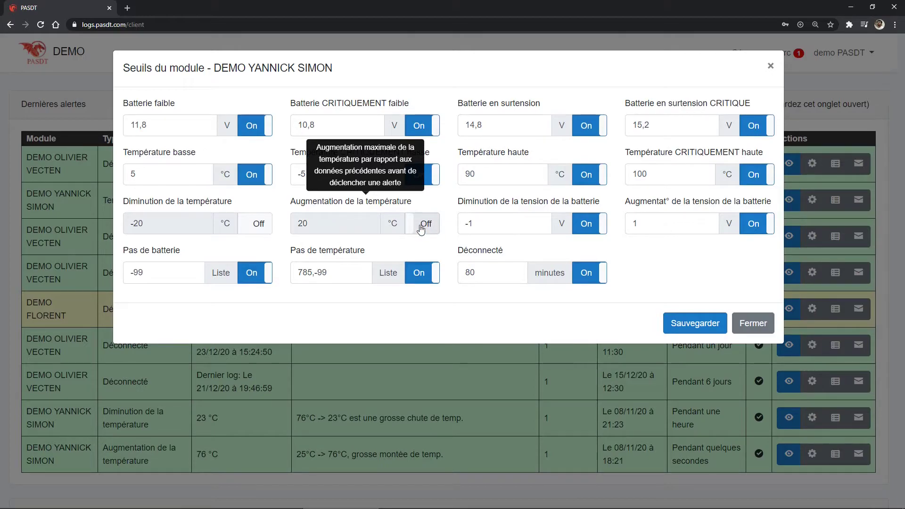
click(712, 328)
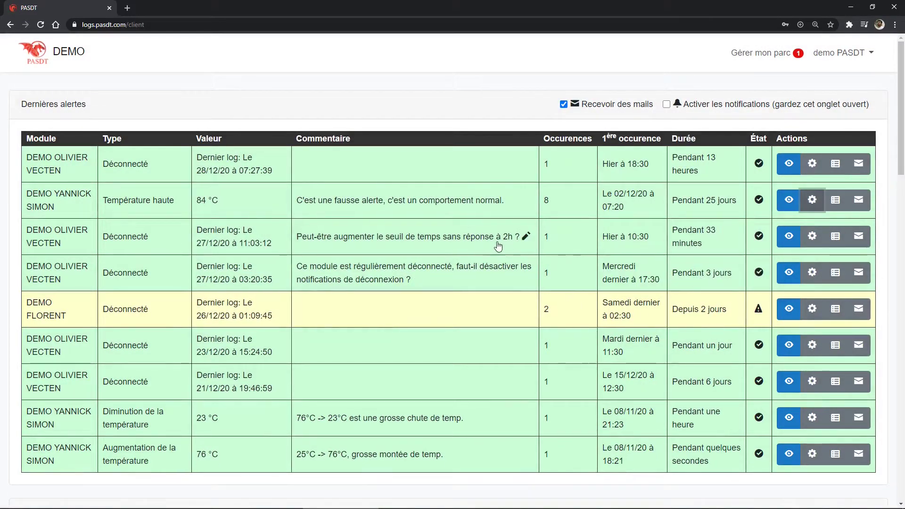
Change the disconnected module's Déconnecté threshold from 80 to 150 minutes and save it
mouse_move(717, 244)
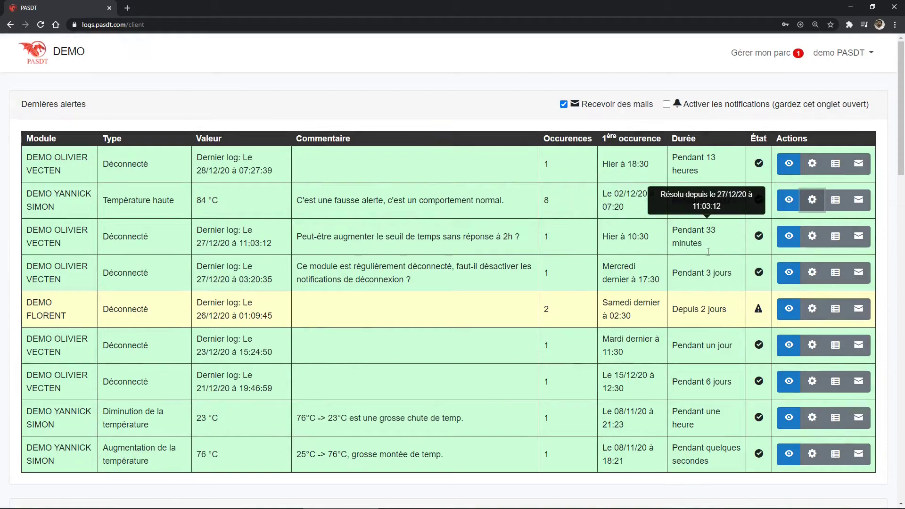
click(815, 238)
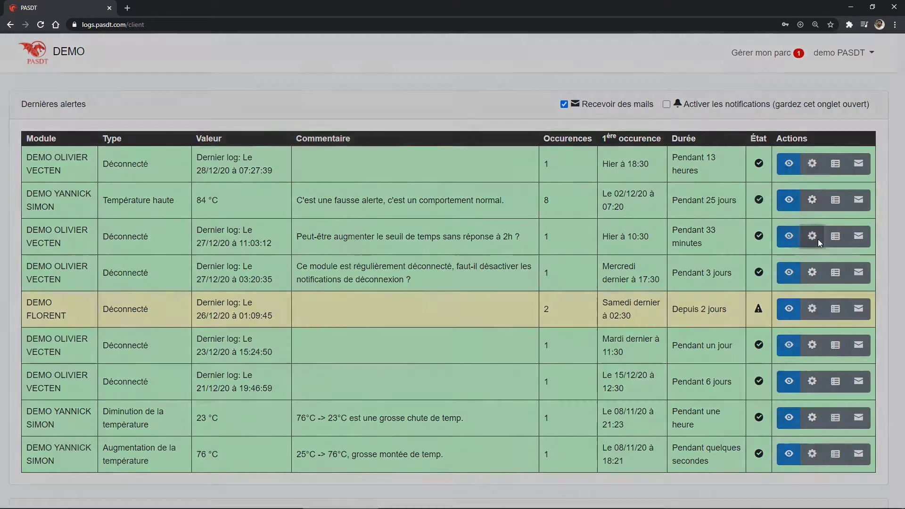
drag(469, 277, 480, 277)
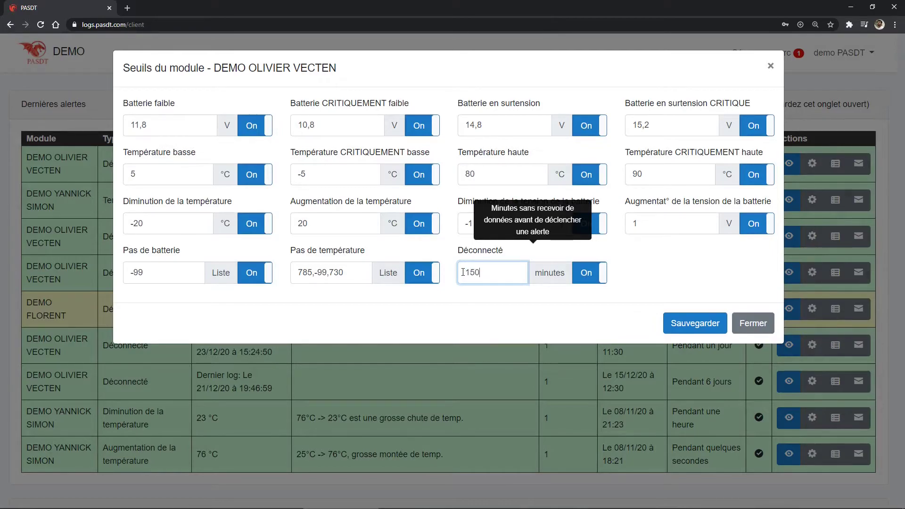
click(682, 322)
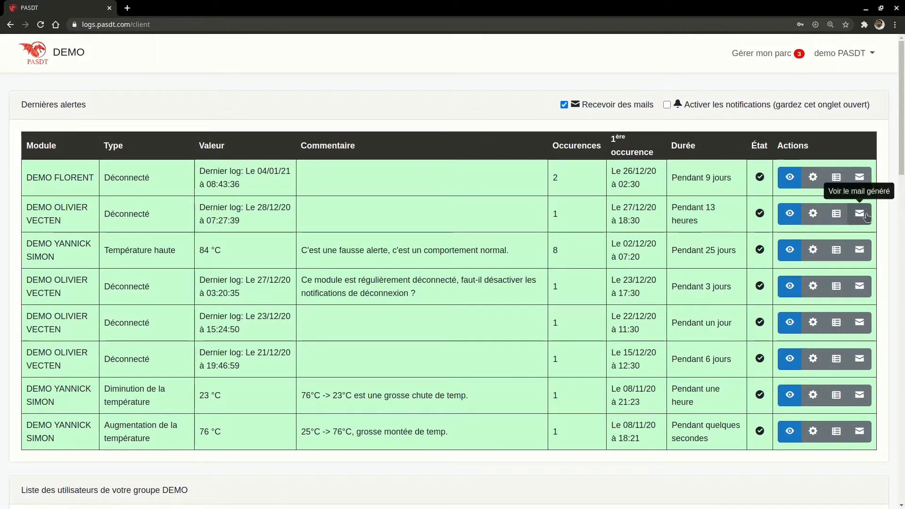
Preview the alert emails for the disconnection and temperature drop alerts, closing each preview
click(860, 214)
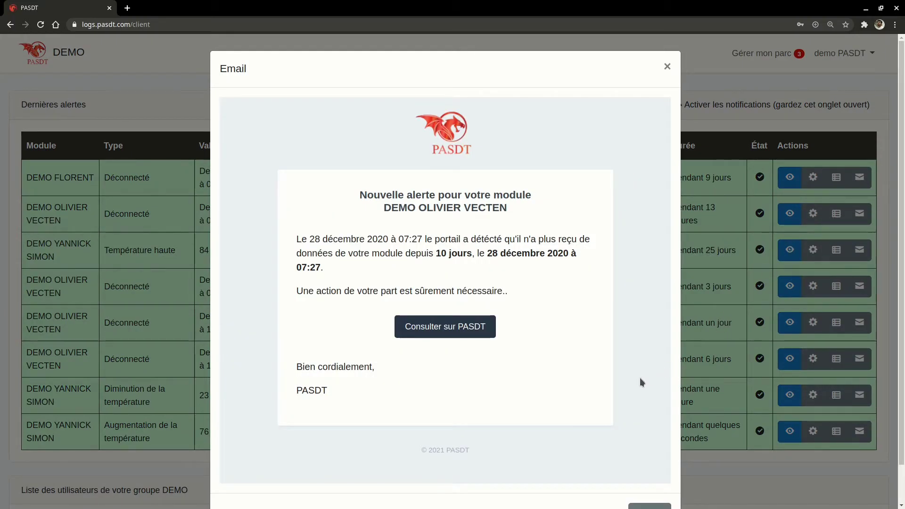
click(657, 472)
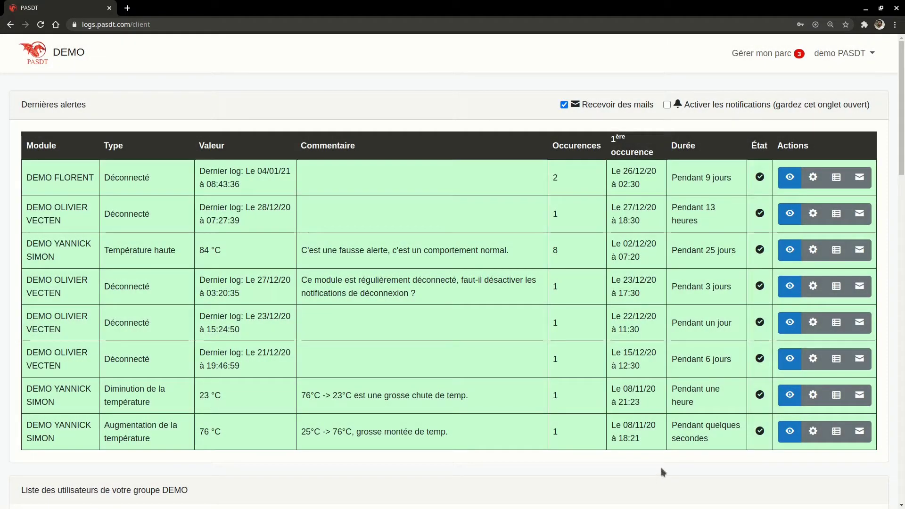
click(860, 398)
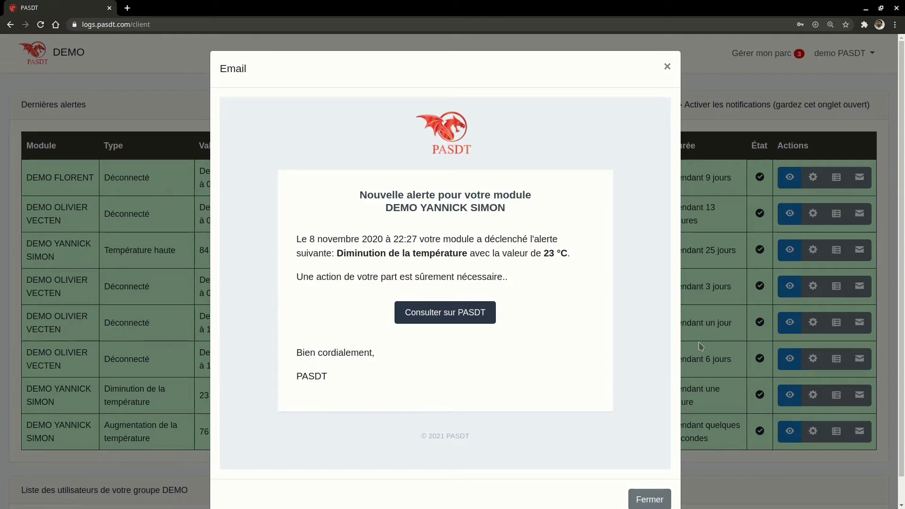
scroll(645, 326, down, 1)
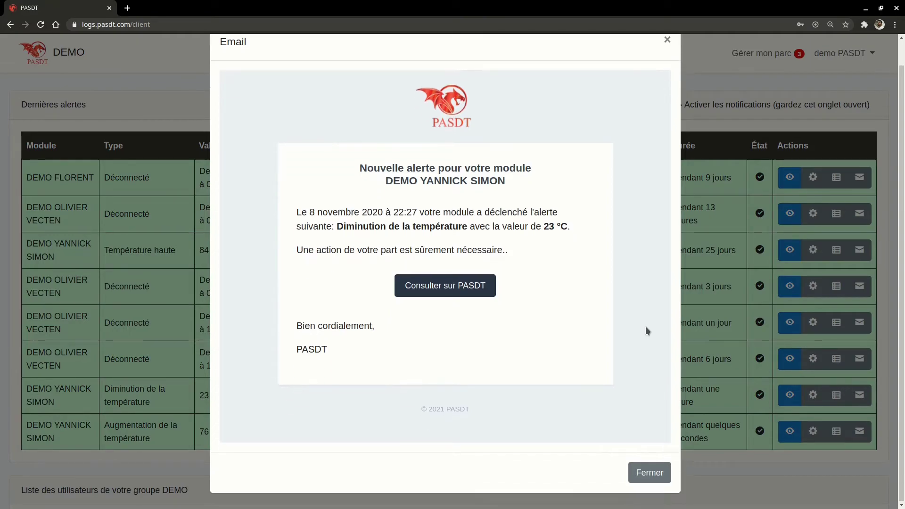
click(656, 473)
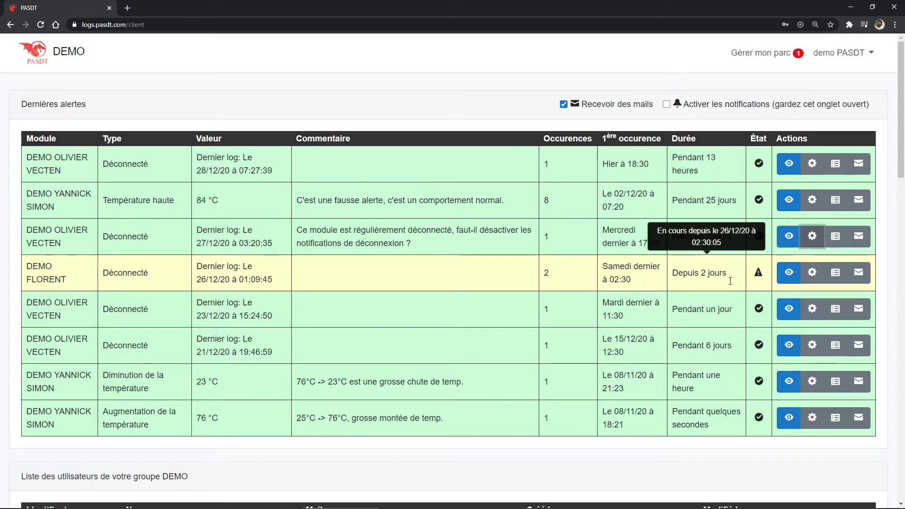
Choose English (US) in the language panel and apply it with Changer la langue
scroll(730, 281, down, 5)
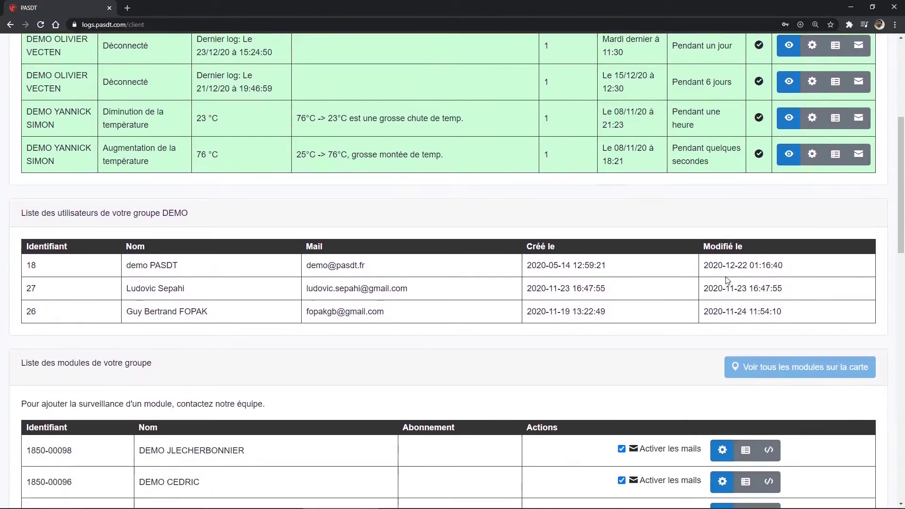
scroll(725, 280, down, 15)
scroll(726, 279, down, 2)
click(692, 345)
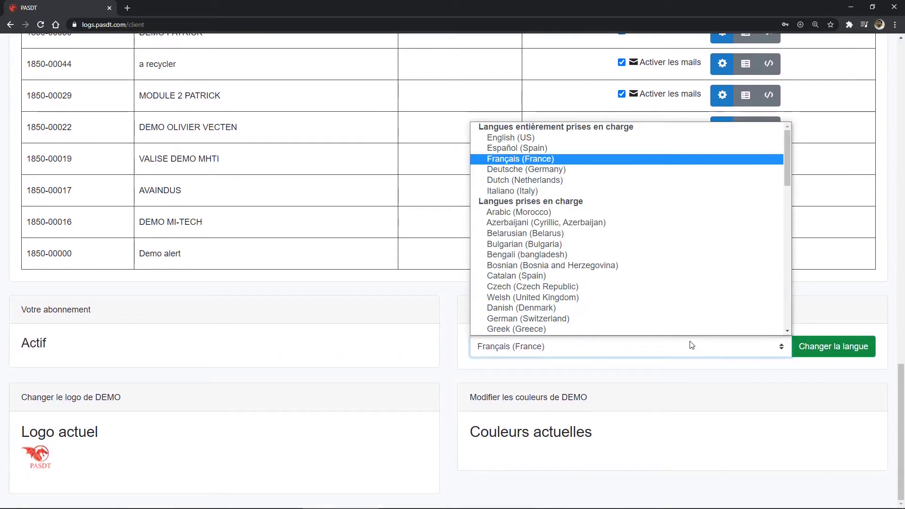
scroll(638, 227, down, 1)
scroll(611, 163, up, 1)
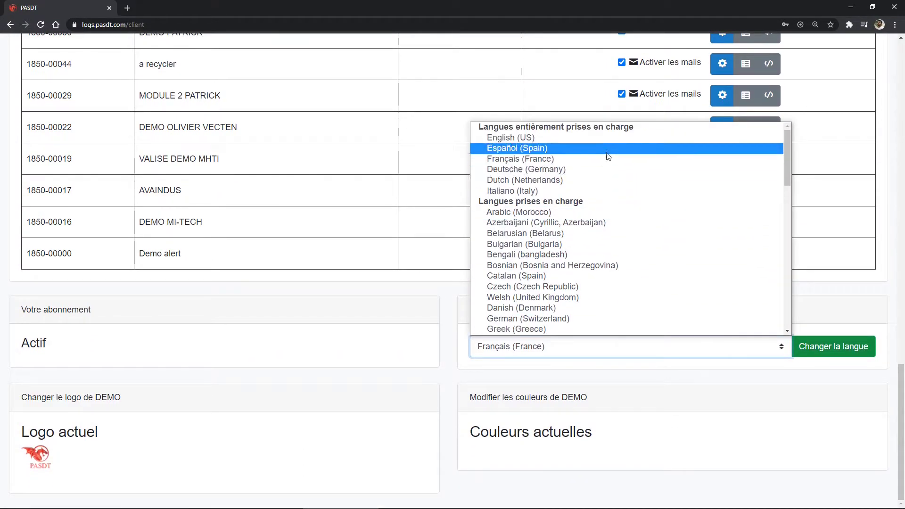
scroll(608, 153, down, 12)
scroll(608, 188, up, 3)
scroll(598, 217, up, 9)
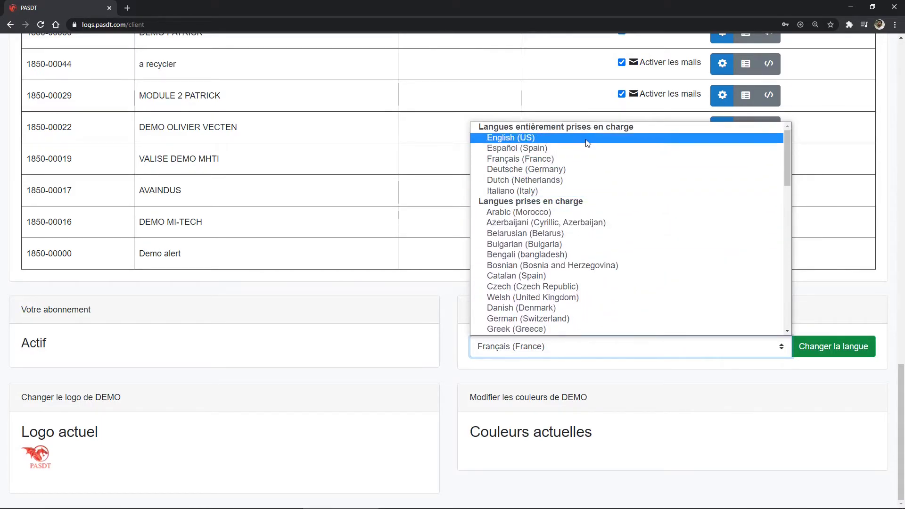
click(587, 138)
click(810, 347)
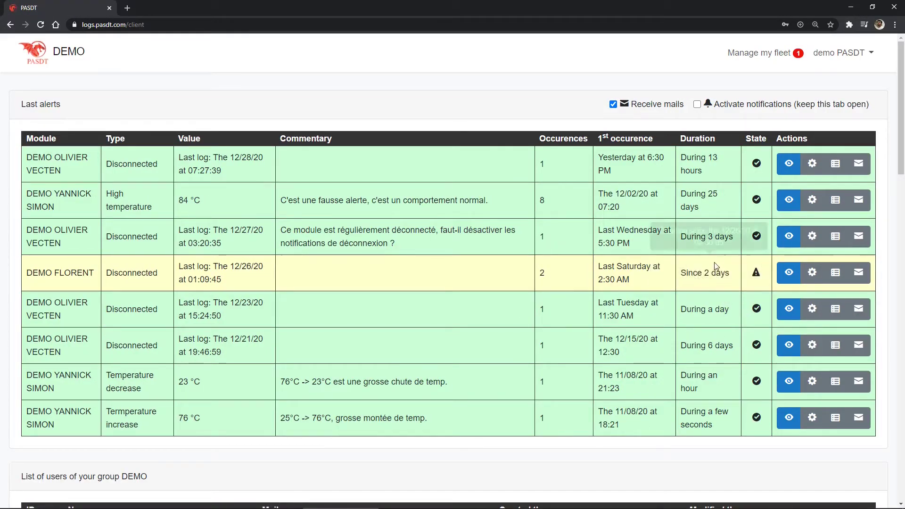
click(836, 201)
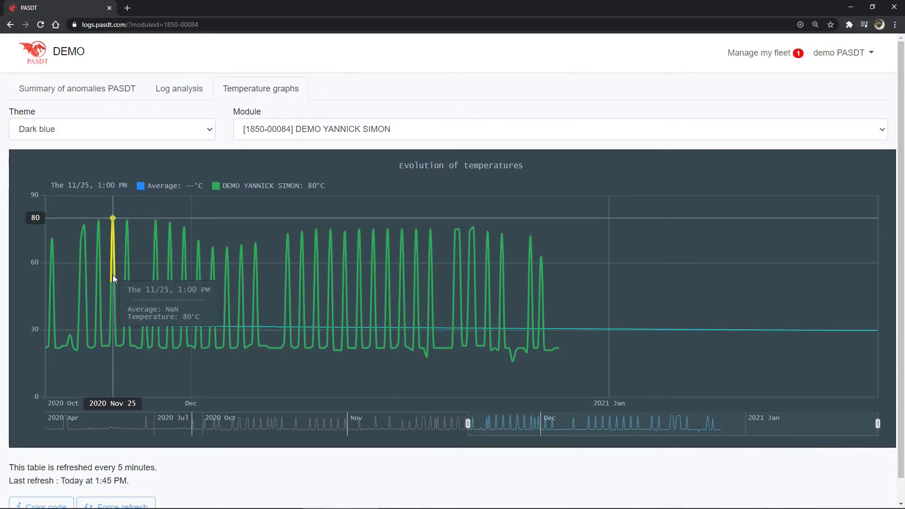
click(50, 505)
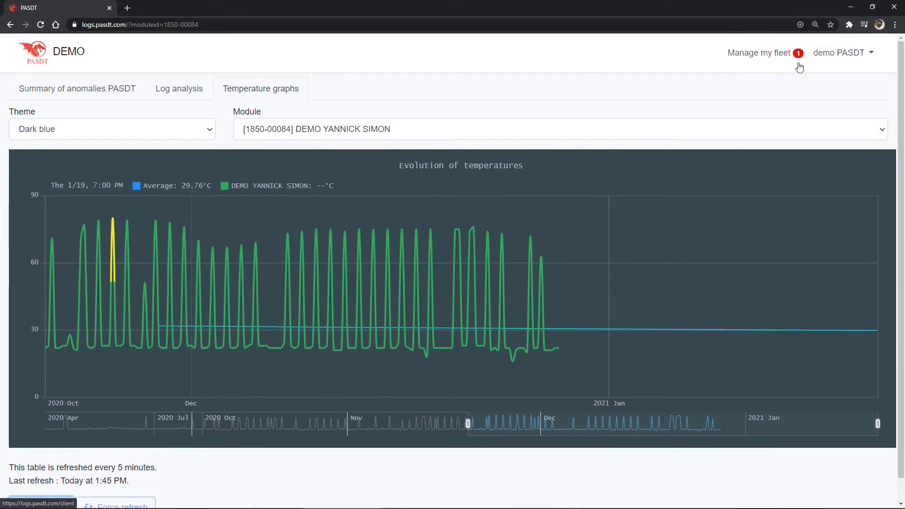
Install the dashboard as an app, then view Log analysis and the fleet's last alerts
click(800, 26)
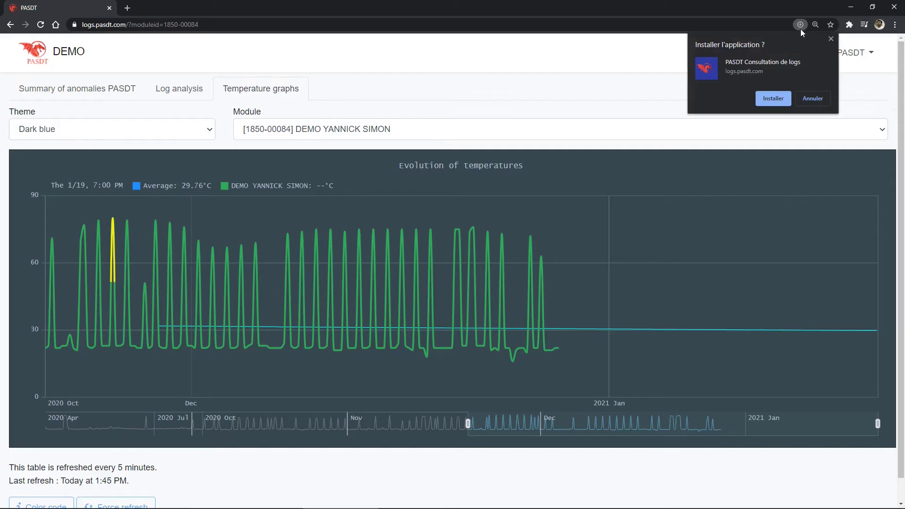
click(785, 98)
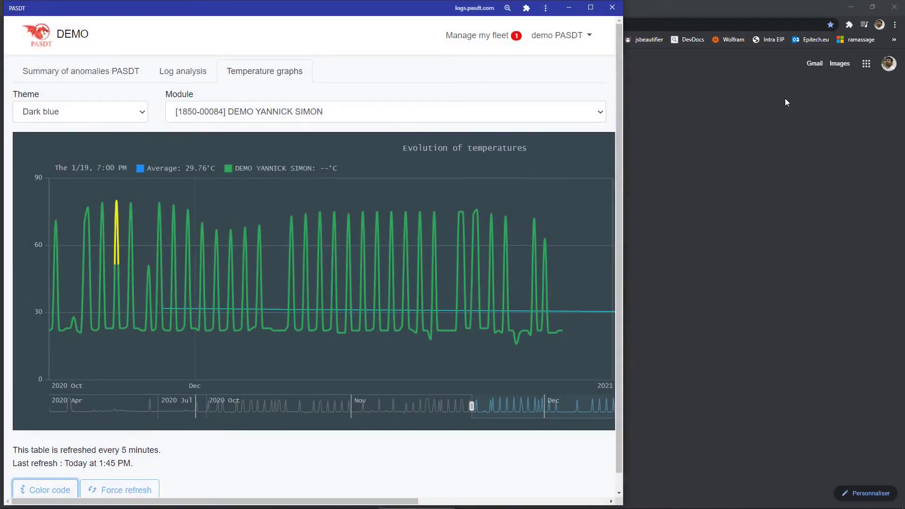
click(188, 70)
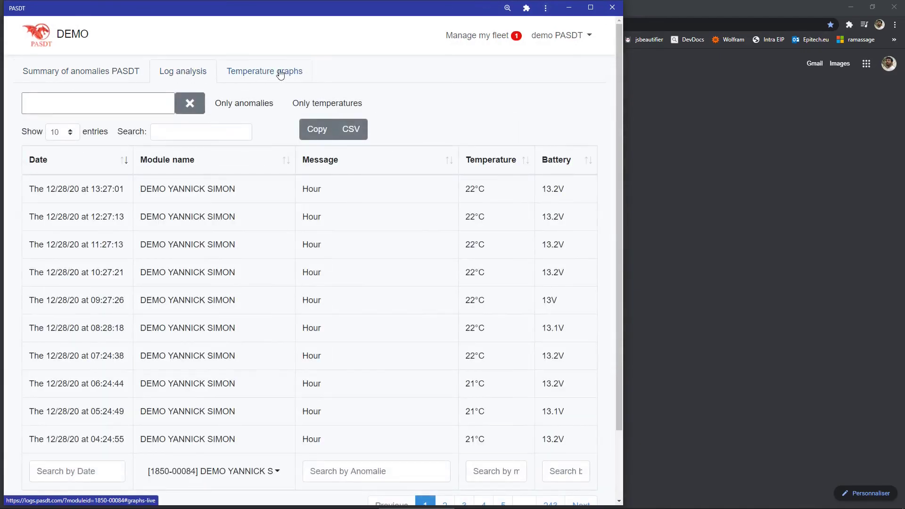
click(489, 41)
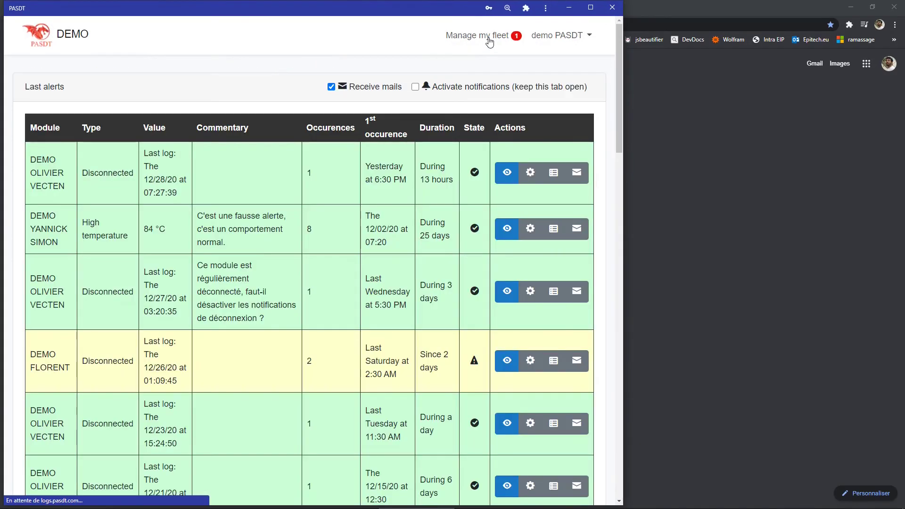
Close the PASDT app and turn on Windows airplane mode (Mode Avion)
key(alt+F4)
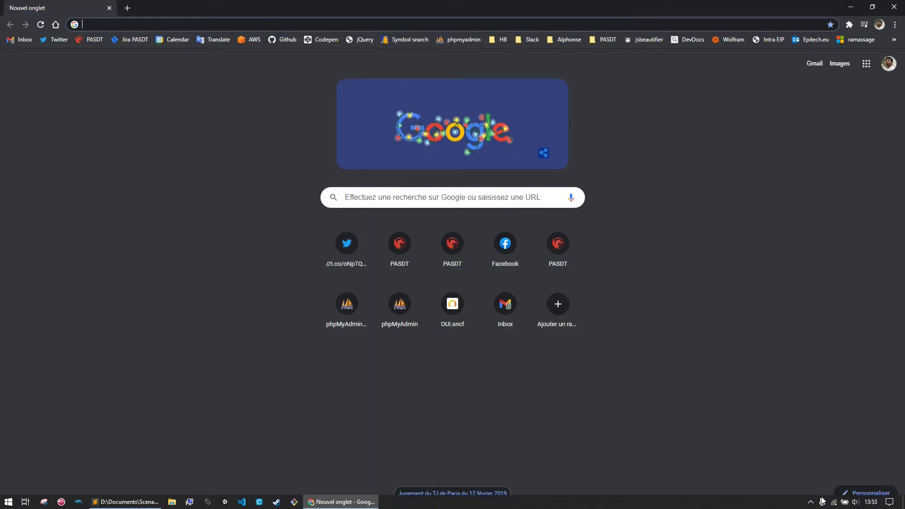
click(834, 501)
click(800, 477)
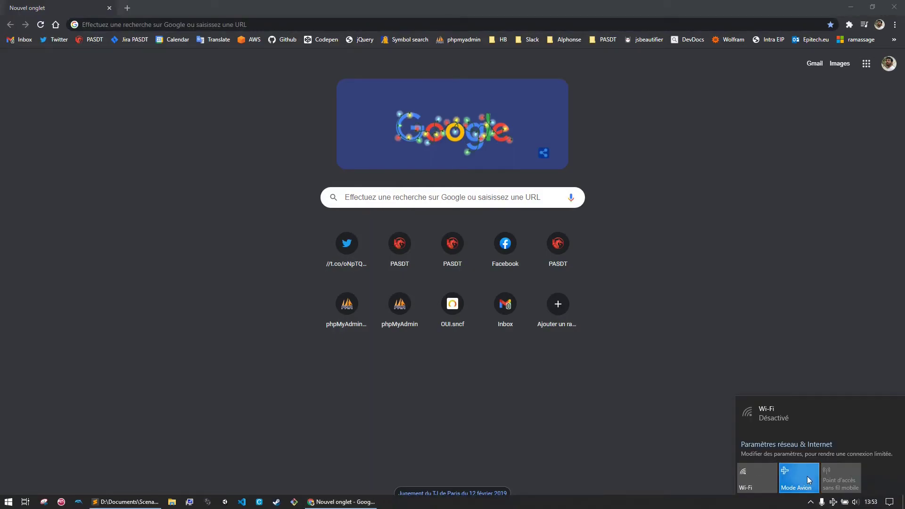
click(658, 452)
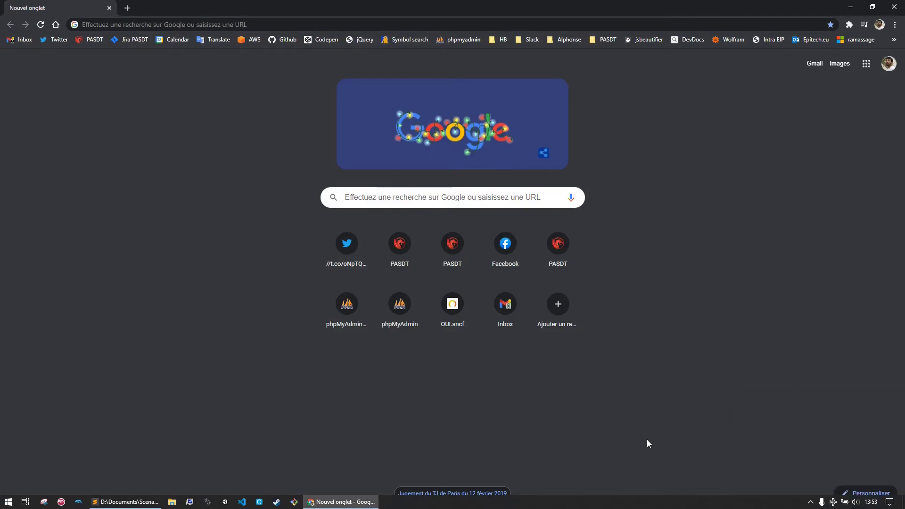
key(super)
text(pasdt)
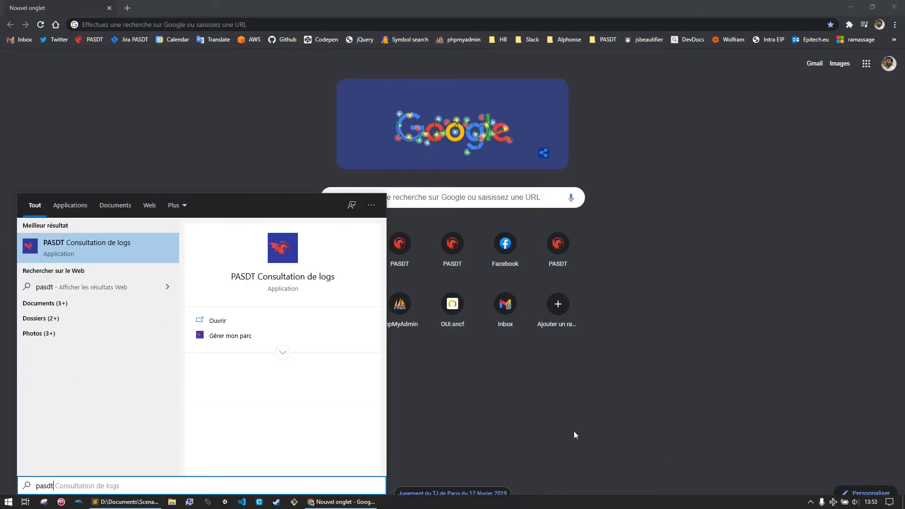
key(Return)
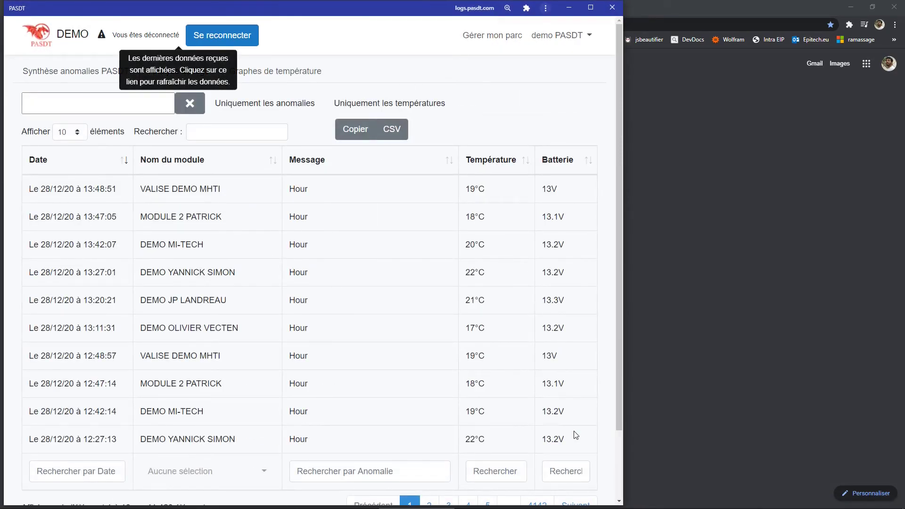
click(29, 72)
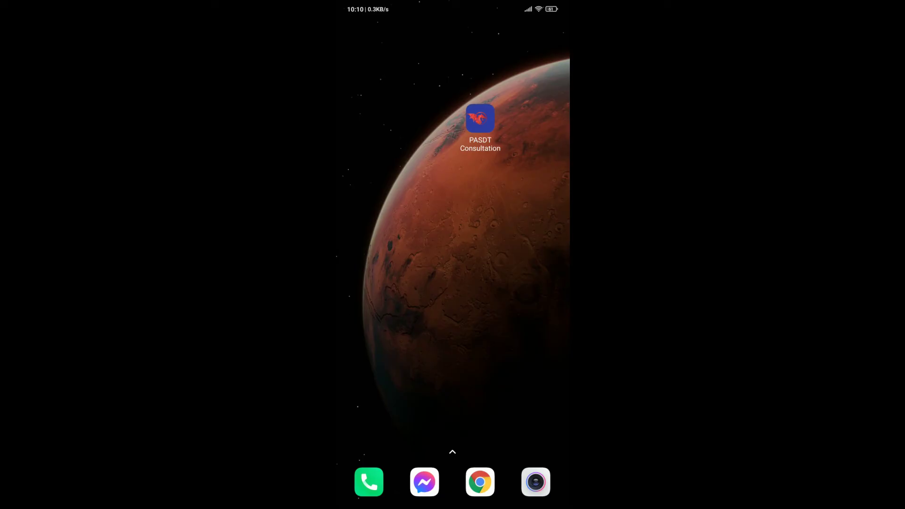
click(480, 118)
click(358, 203)
click(358, 317)
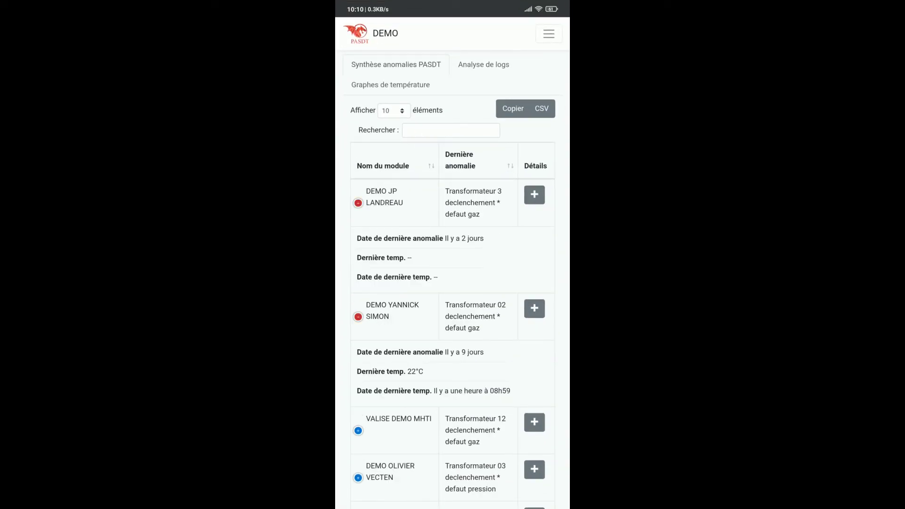
click(483, 64)
scroll(452, 264, down, 1)
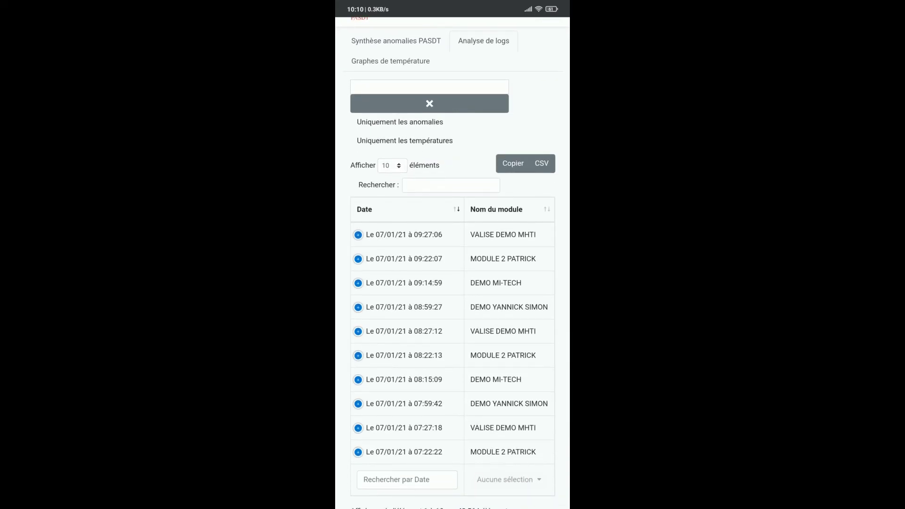
click(358, 234)
click(358, 323)
Filter to Uniquement les anomalies, expand the 05/01/21 and 29/12/20 entries, and sort by date ascending
click(400, 121)
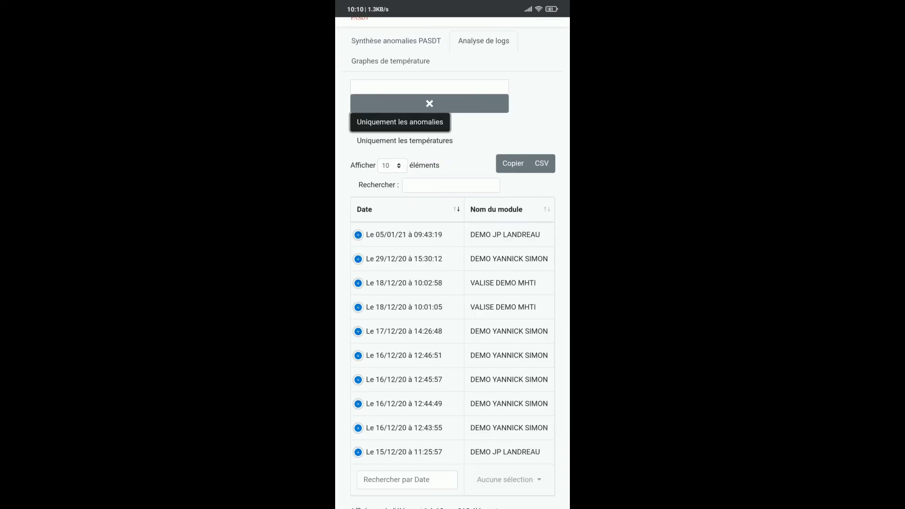
click(358, 234)
click(358, 325)
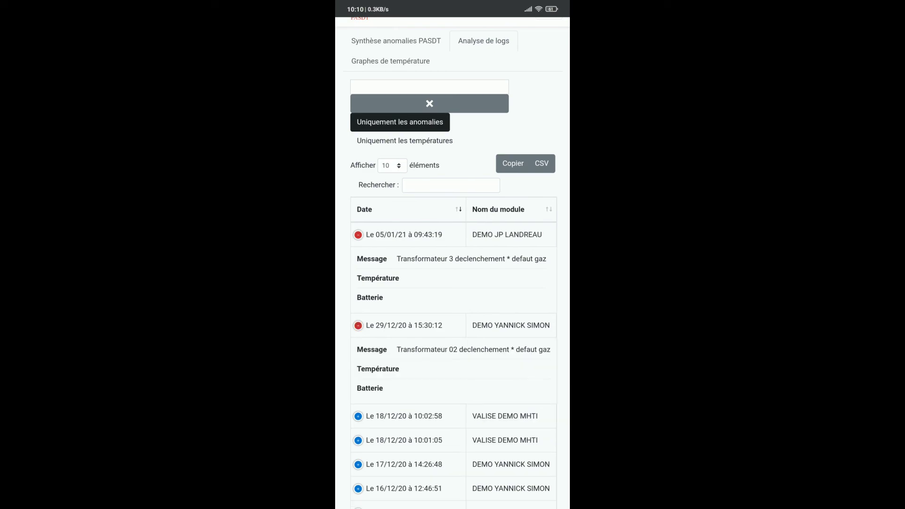
click(458, 210)
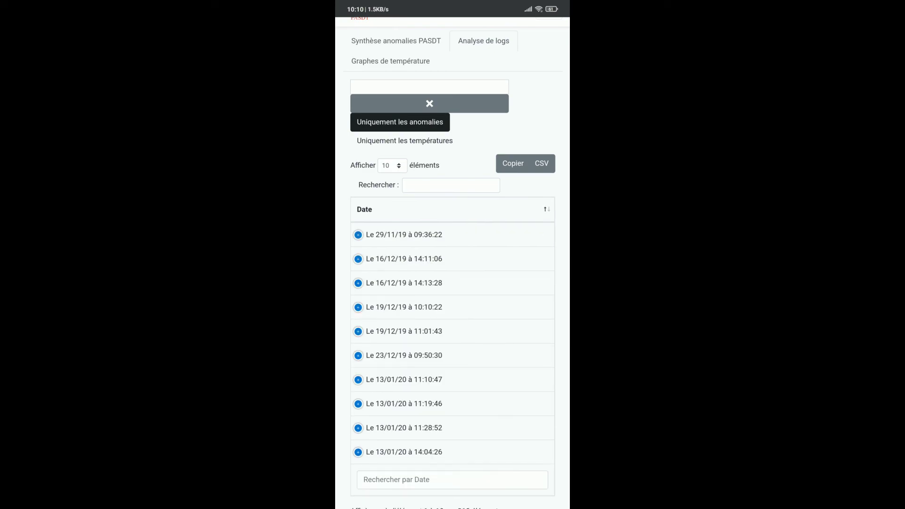